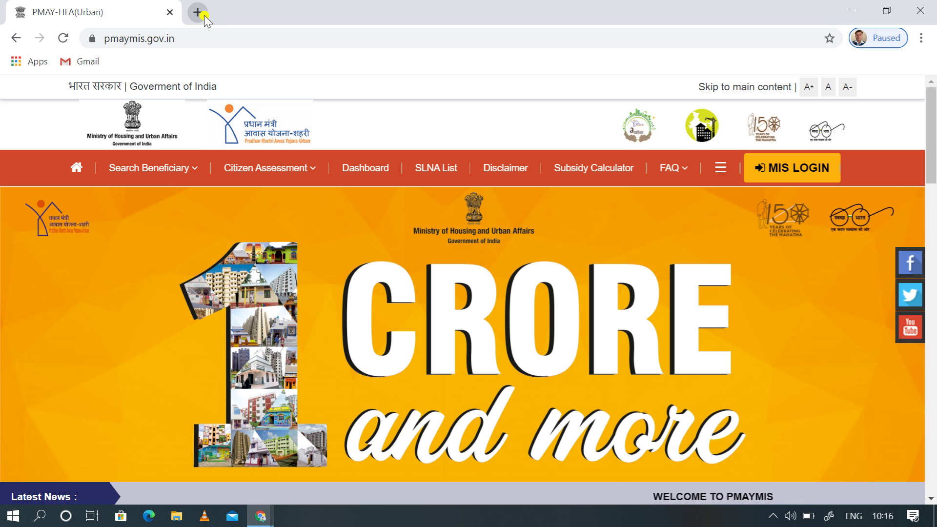
# - Search Google for "pmay" in a new browser tab and locate the PMAY-HFA(Urban) result
pyautogui.click(196, 14)
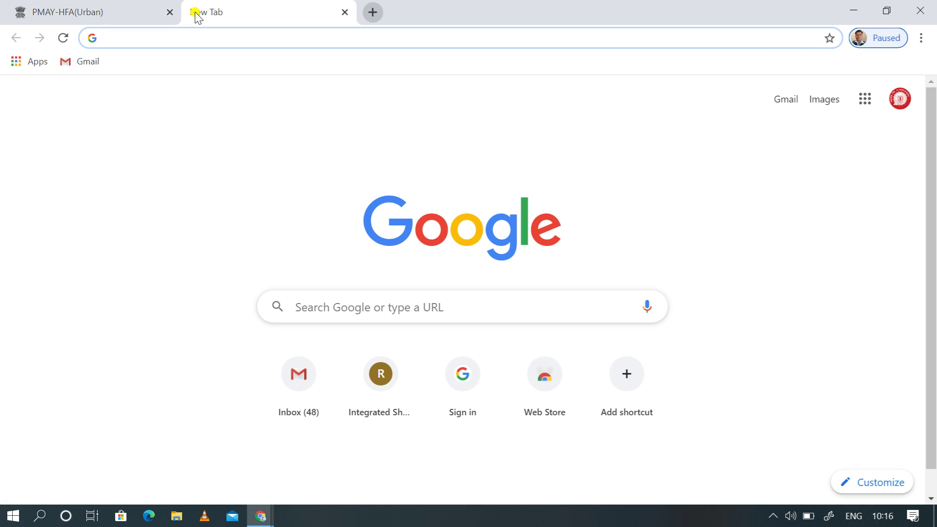
pyautogui.write('www')
pyautogui.press('Right')
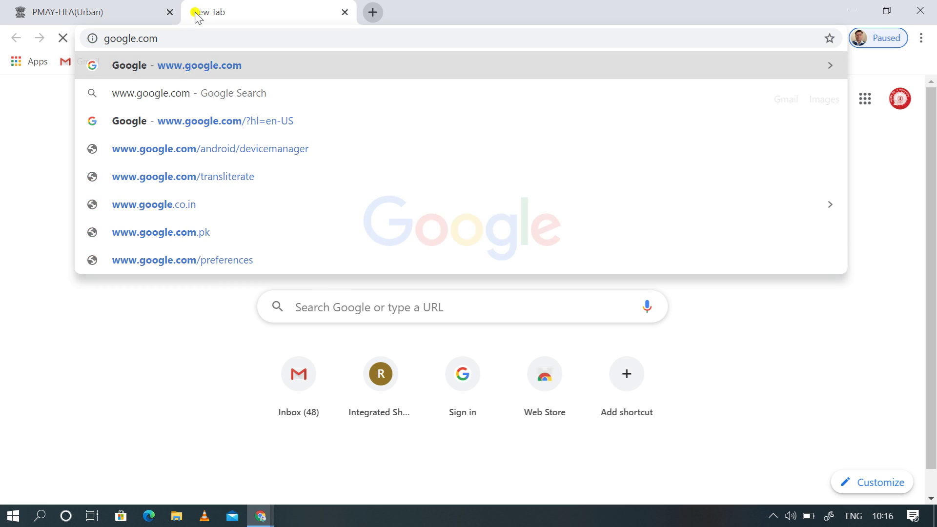
pyautogui.press('Return')
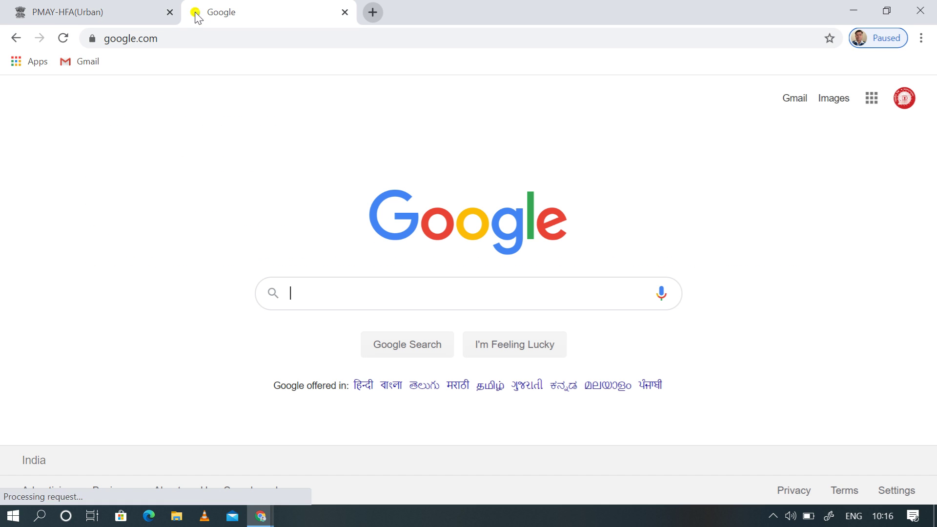
pyautogui.write('pmay')
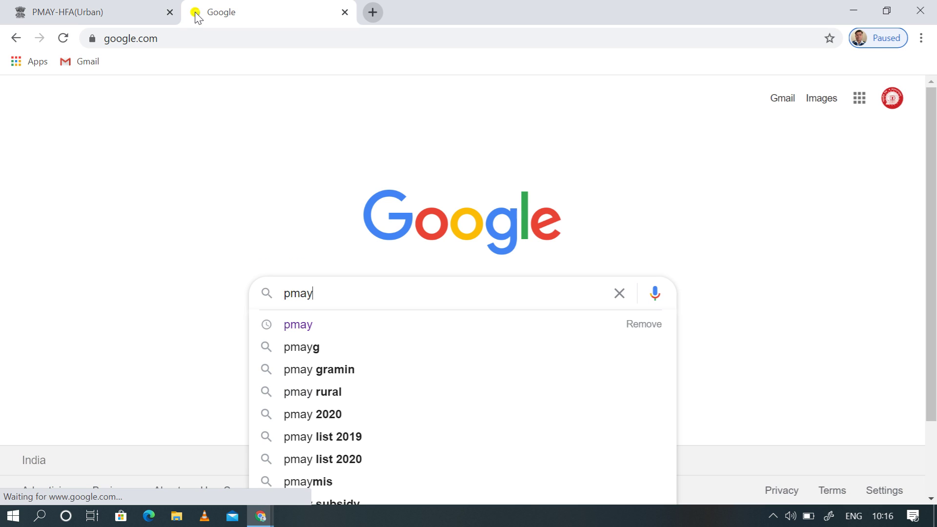
pyautogui.press('Return')
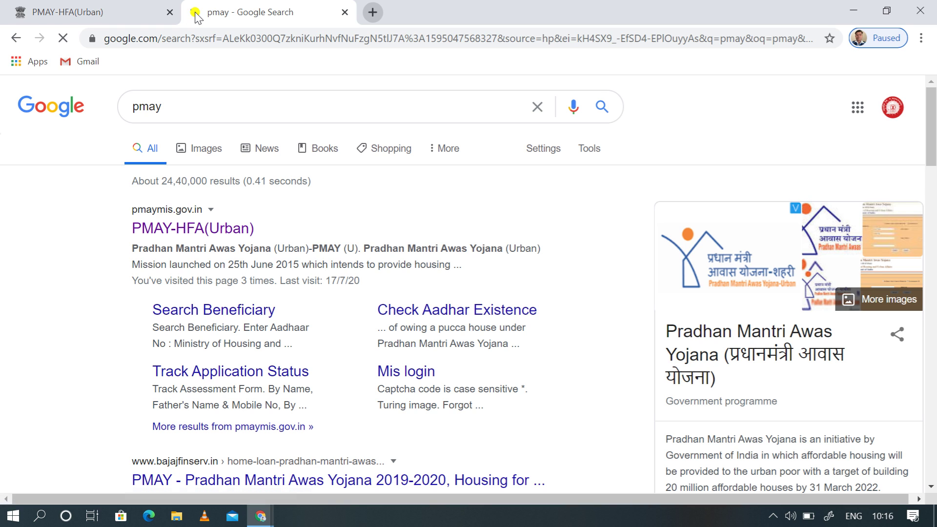
pyautogui.click(206, 235)
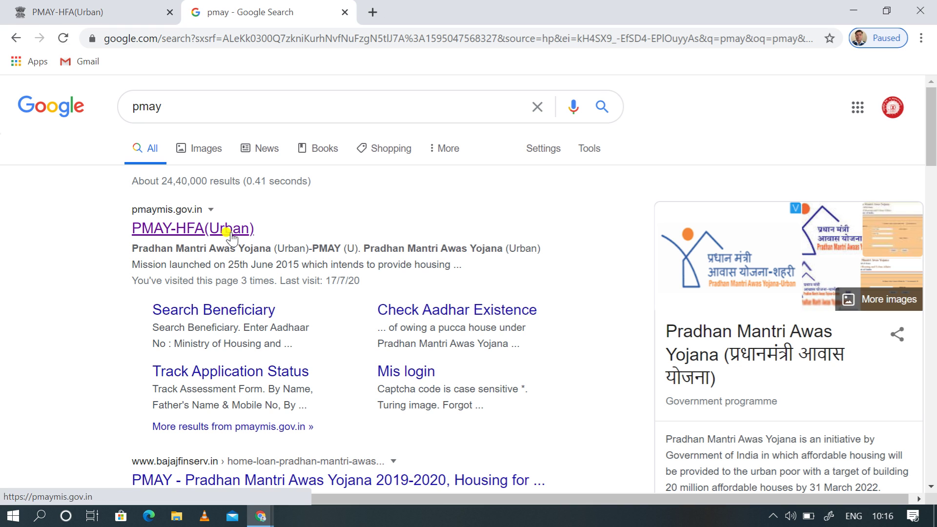
# - Return to the already open PMAY-HFA(Urban) site and go to the Citizen Assessment option Benefit Under Other 3 Components
pyautogui.click(120, 14)
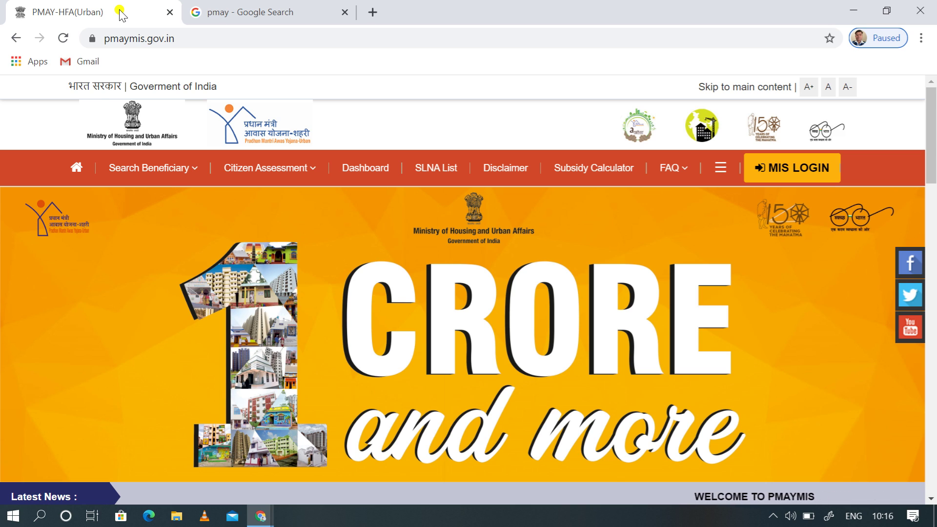
pyautogui.moveTo(125, 175)
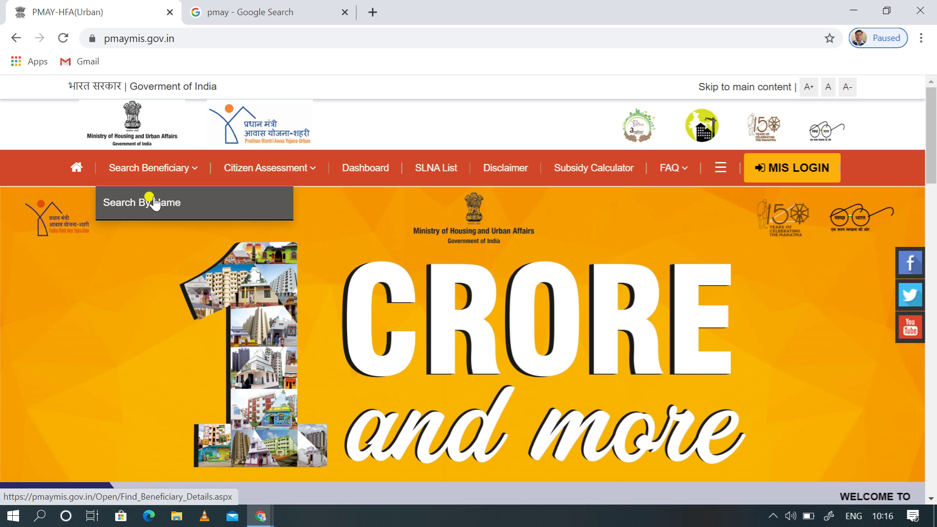
pyautogui.moveTo(257, 170)
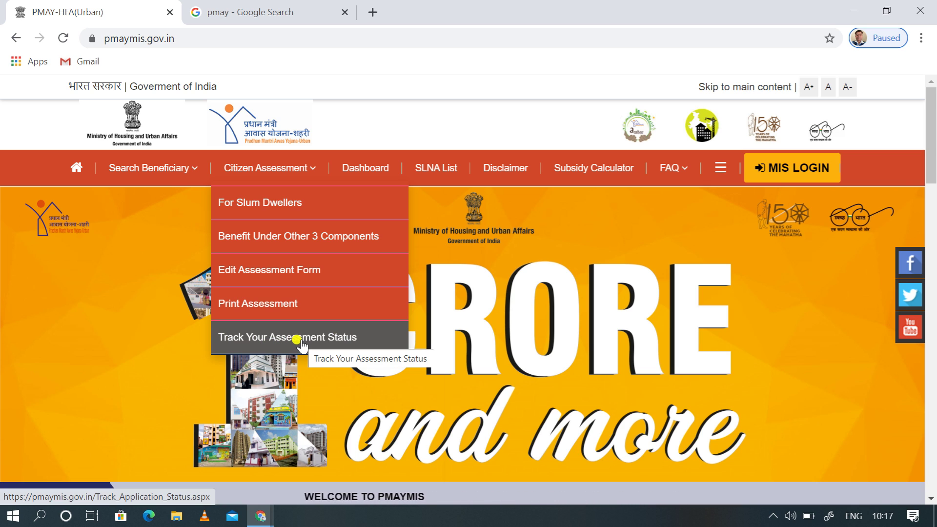
pyautogui.click(283, 238)
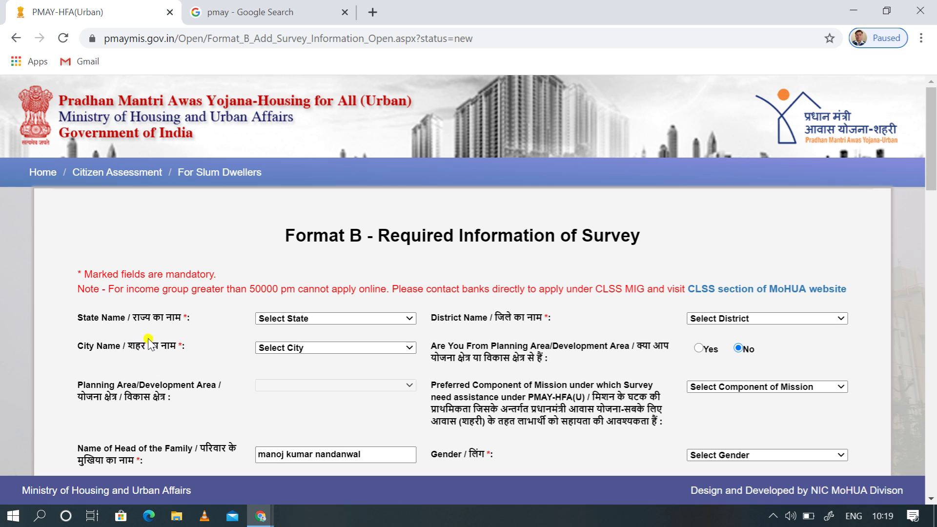
# - Set the survey form's state to Rajasthan, the district to Alwar and the city to Alwar
pyautogui.click(347, 319)
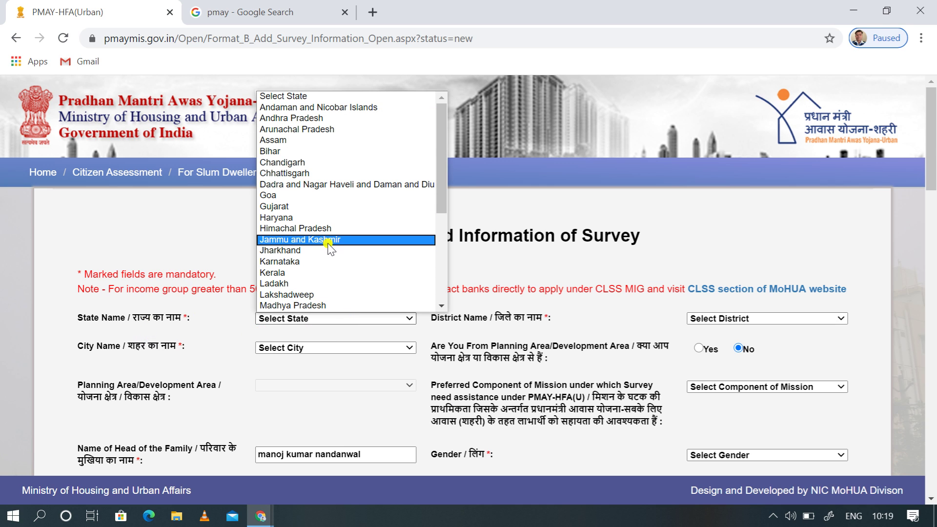
pyautogui.press('r')
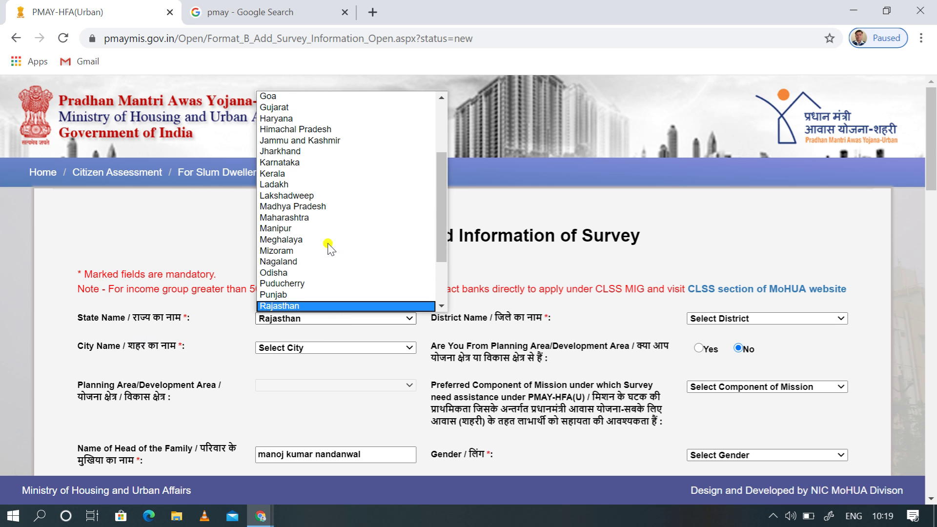
pyautogui.click(320, 305)
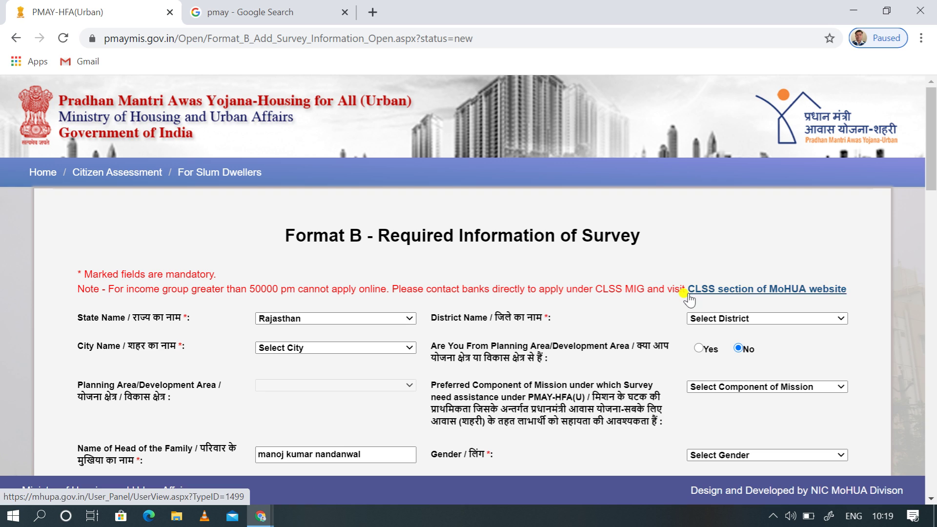
pyautogui.click(710, 318)
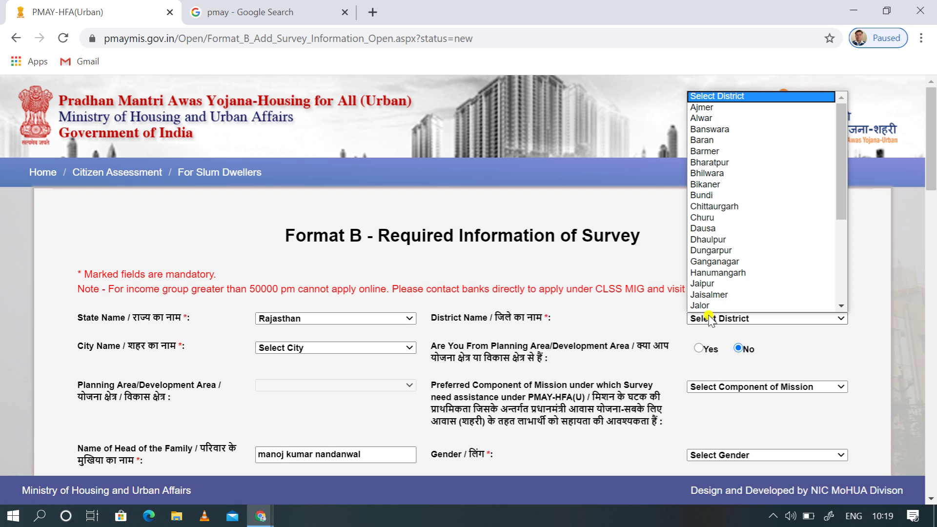
pyautogui.click(693, 120)
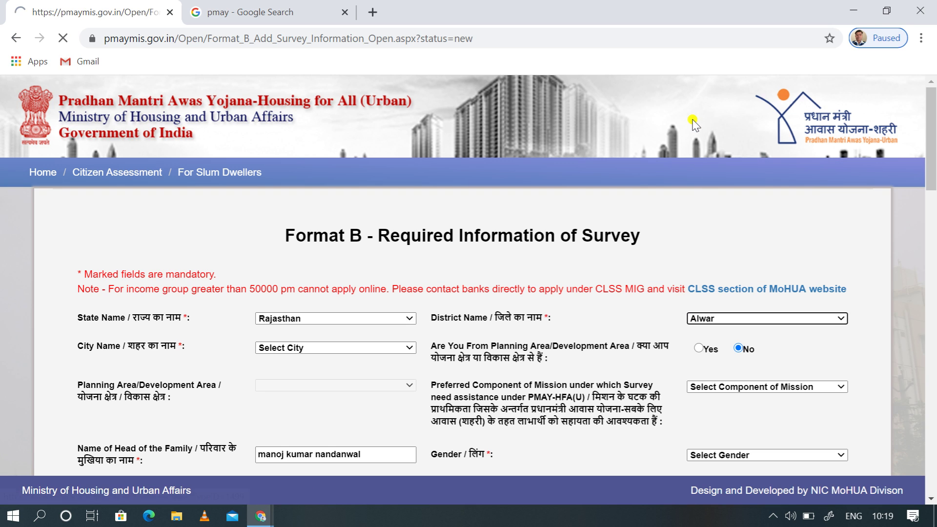
pyautogui.click(276, 346)
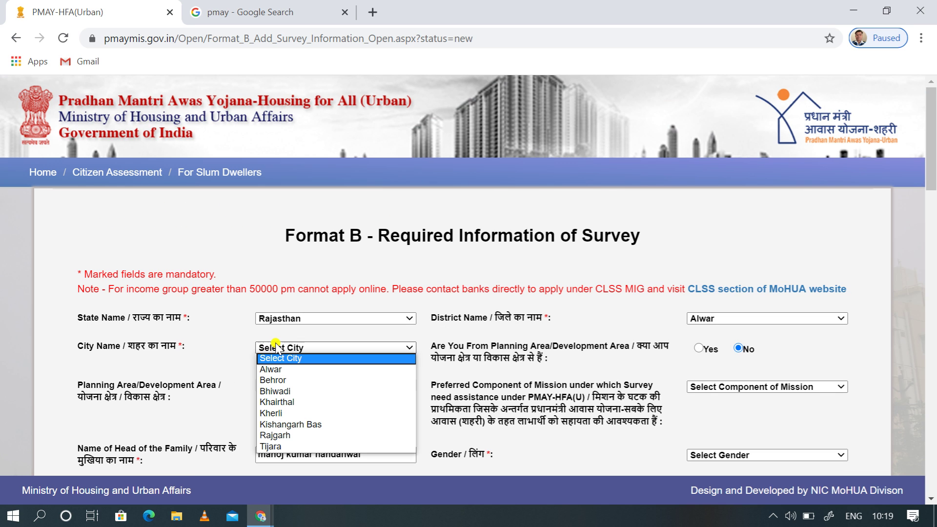
pyautogui.click(280, 371)
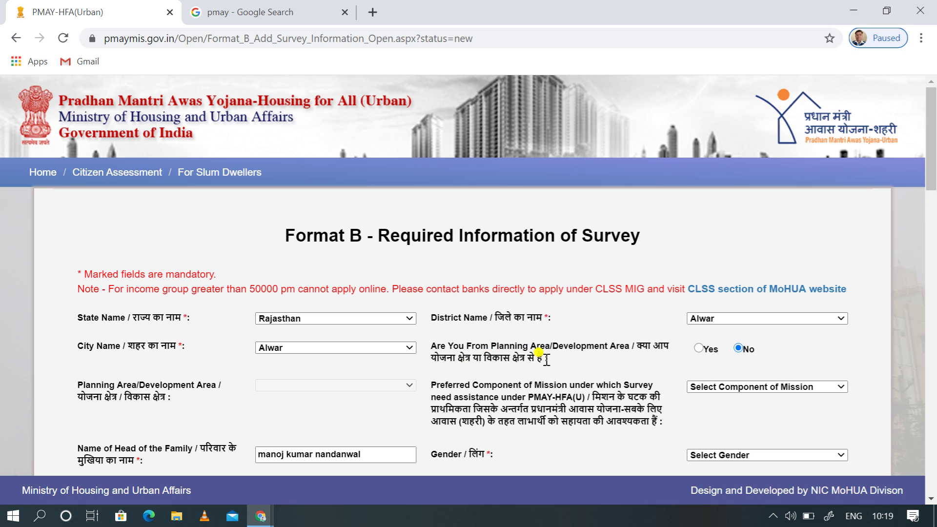
# - Answer Yes to the planning/development area question and check the available TP/DA area options
pyautogui.click(699, 349)
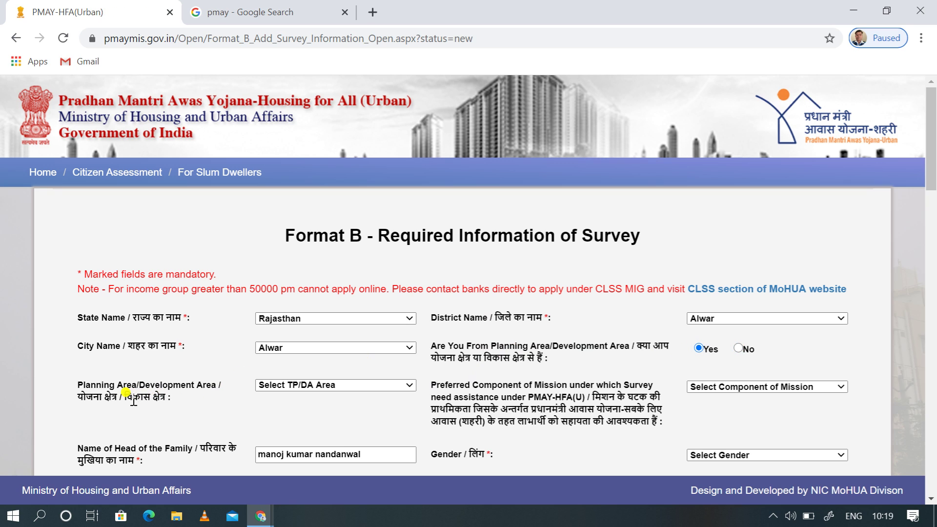
pyautogui.click(331, 385)
pyautogui.click(331, 386)
pyautogui.click(331, 385)
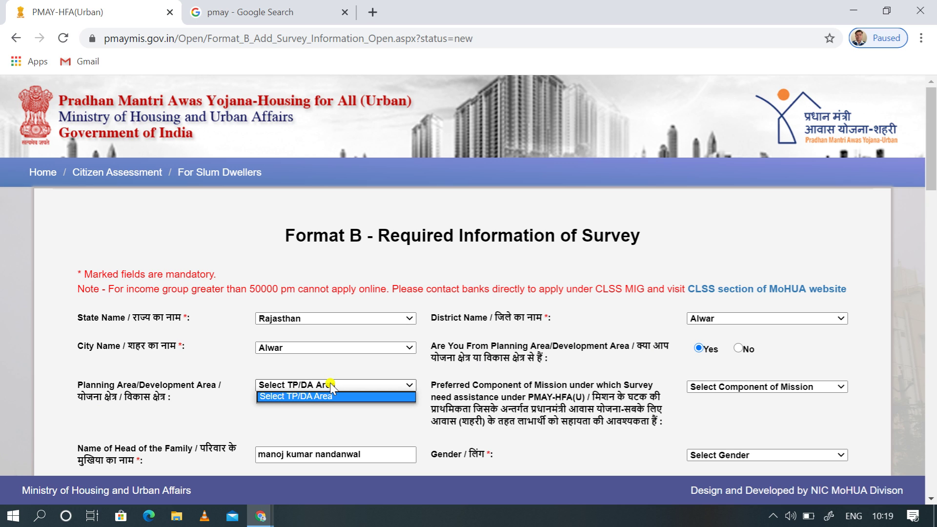
pyautogui.click(330, 385)
pyautogui.click(331, 385)
pyautogui.click(331, 386)
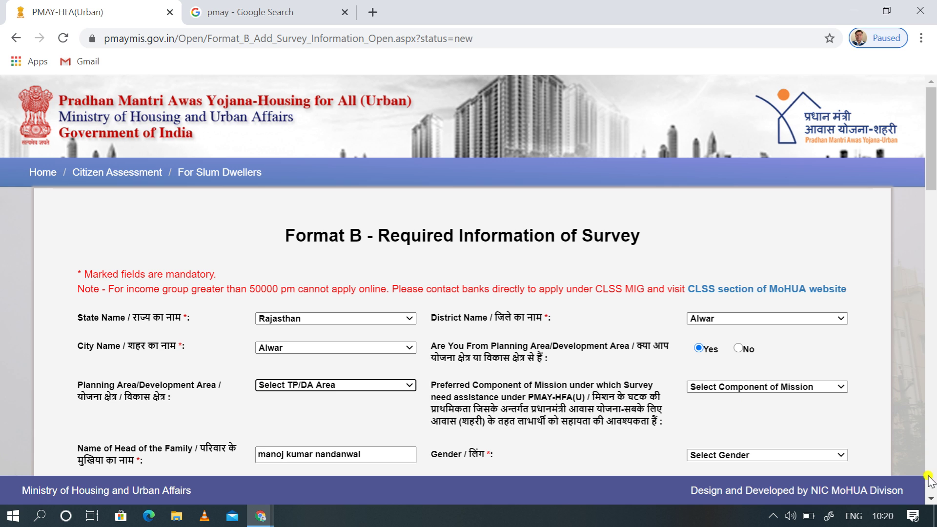
# - Set the gender of the head of the family to Male and look over the father's name and age fields
pyautogui.scroll(-6, 928, 503)
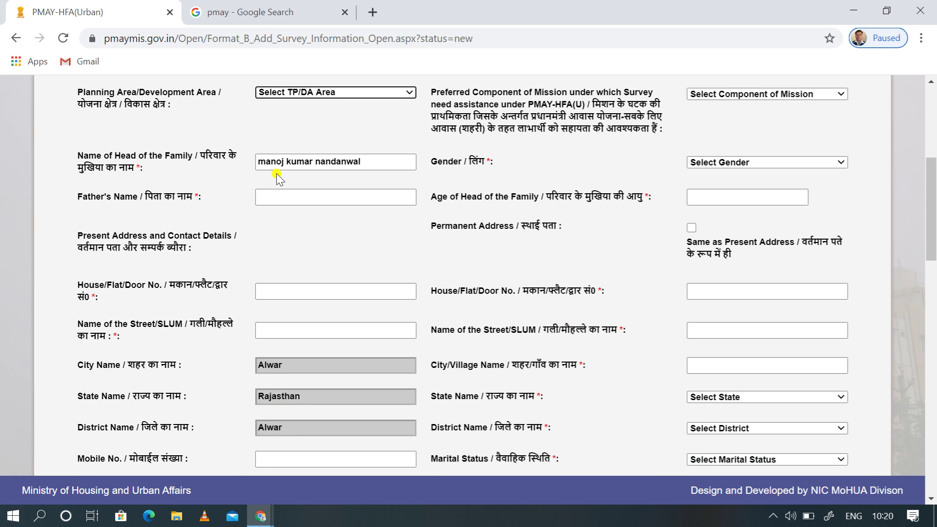
pyautogui.click(369, 165)
pyautogui.click(728, 163)
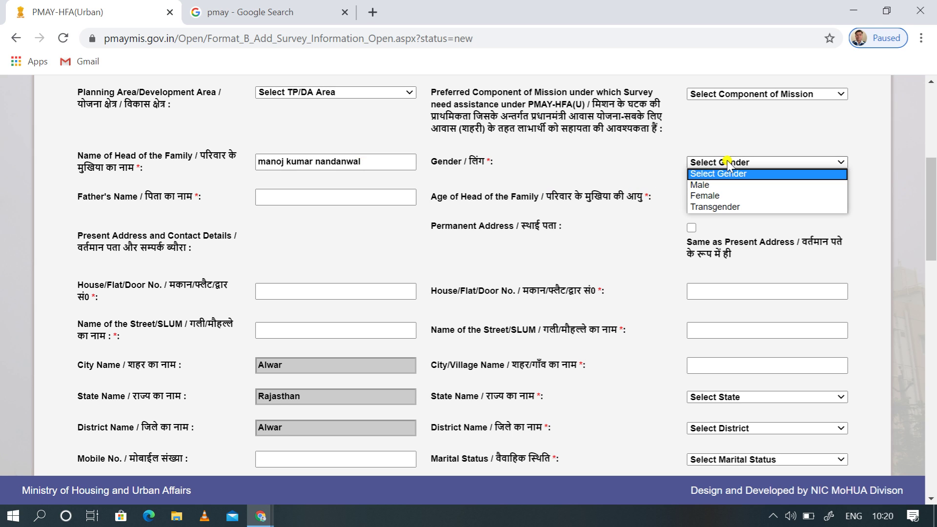
pyautogui.click(722, 185)
pyautogui.click(317, 194)
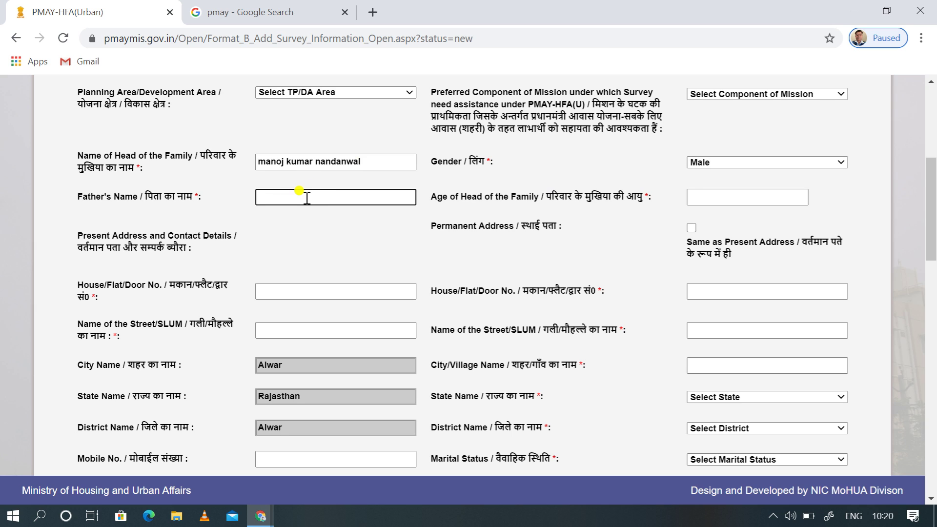
pyautogui.click(710, 197)
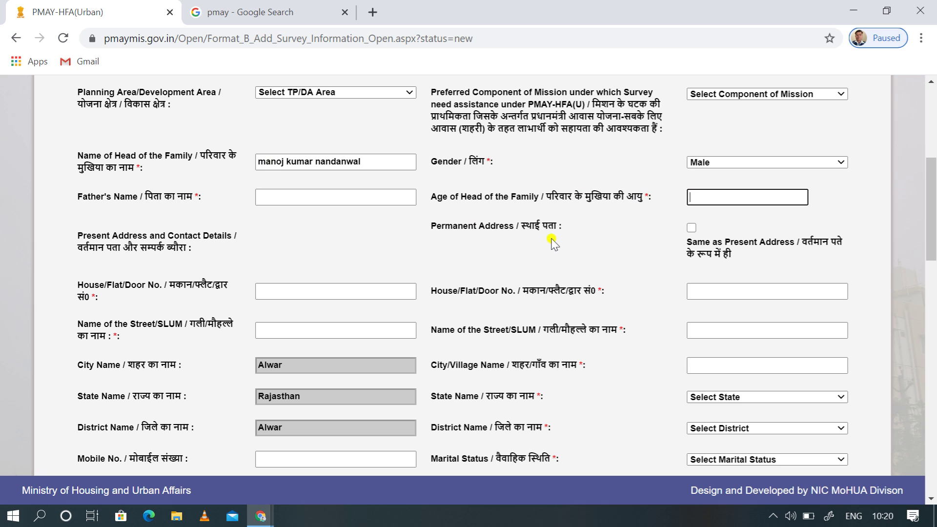
# - Try to mark the permanent address as the same as the present address
pyautogui.click(691, 227)
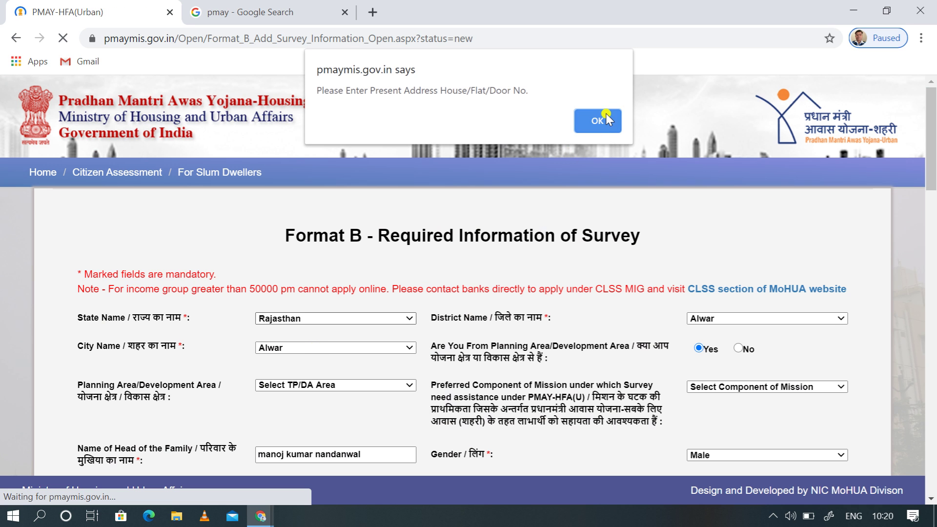
pyautogui.click(598, 120)
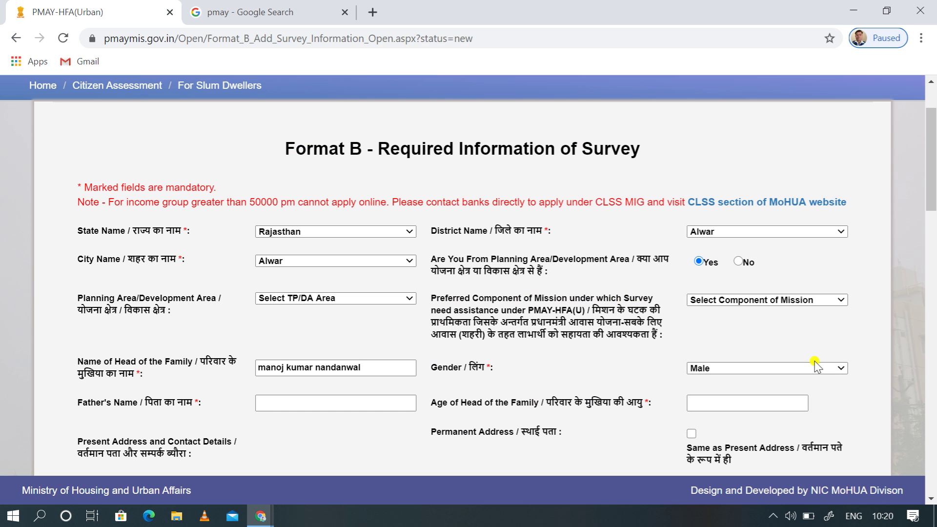
pyautogui.scroll(-5, 819, 340)
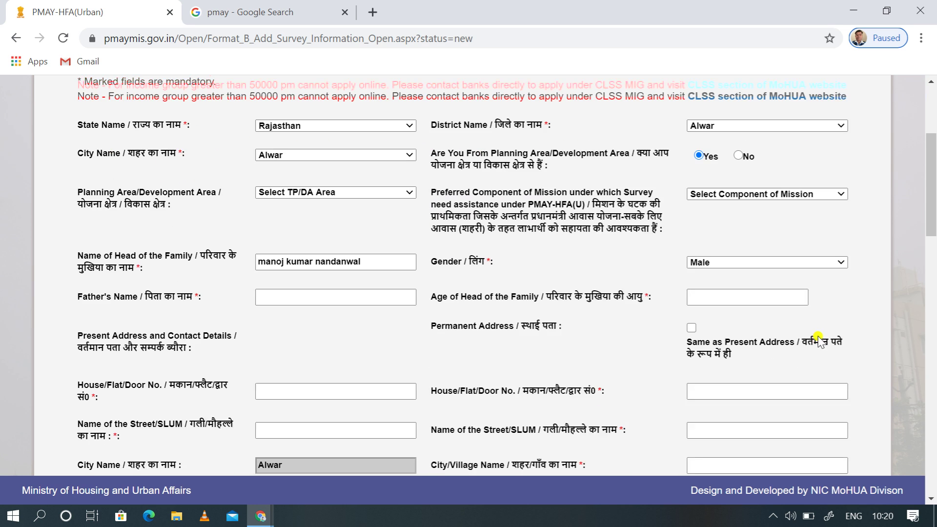
pyautogui.scroll(-4, 818, 336)
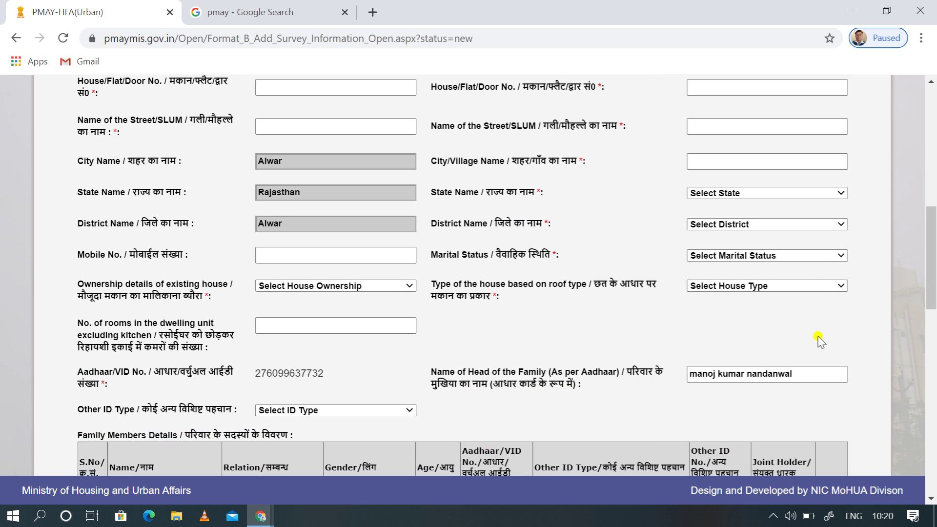
# - Review the present address fields for house number, street, city, state, district and mobile number
pyautogui.click(279, 89)
pyautogui.click(271, 121)
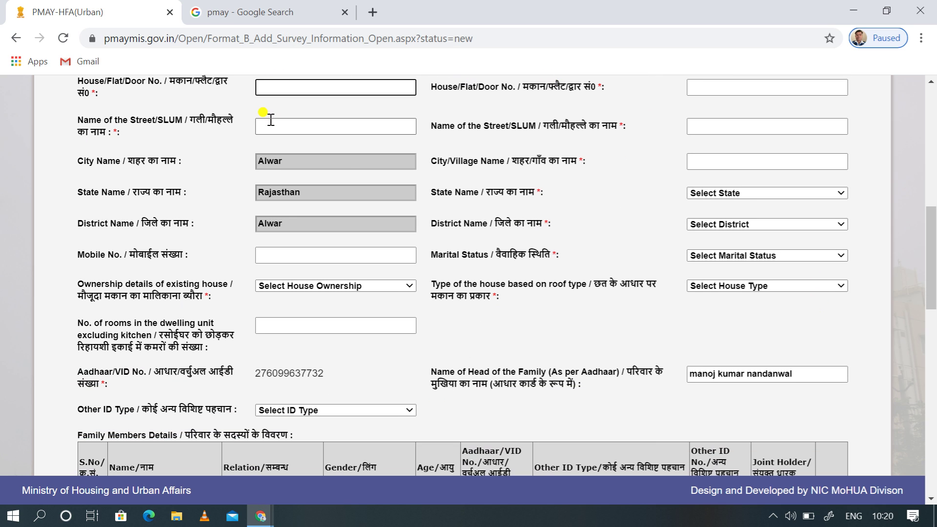
pyautogui.click(202, 160)
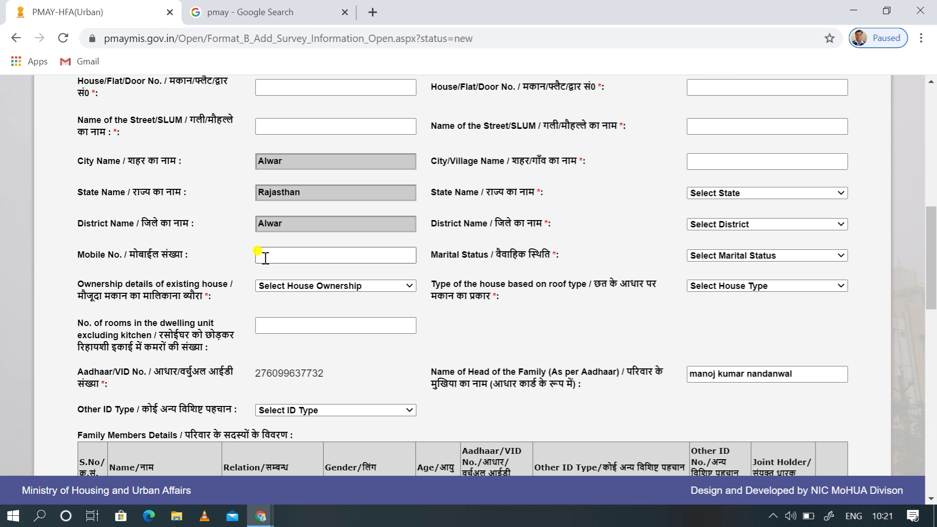
pyautogui.scroll(2, 265, 257)
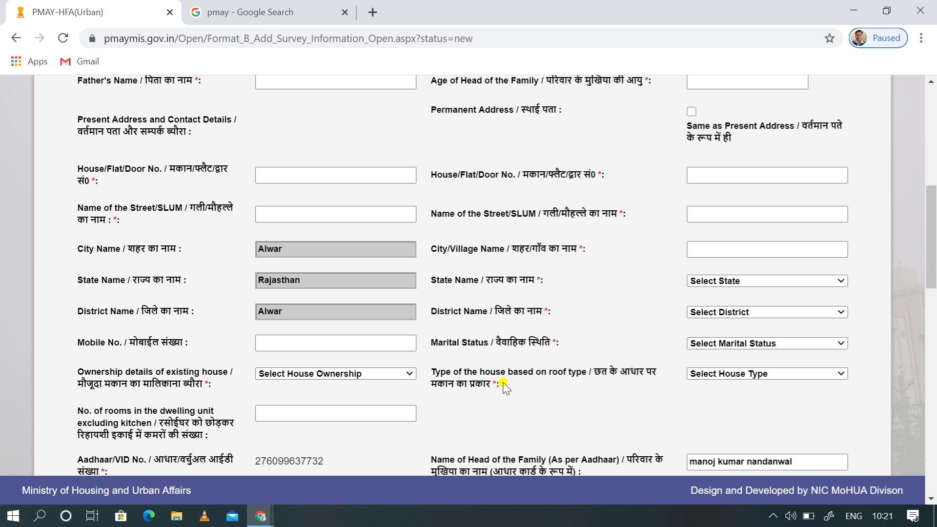
# - Set the existing house ownership to Rent and the roof-based house type to Pucca (CC & Stone Slab)
pyautogui.scroll(-5, 668, 377)
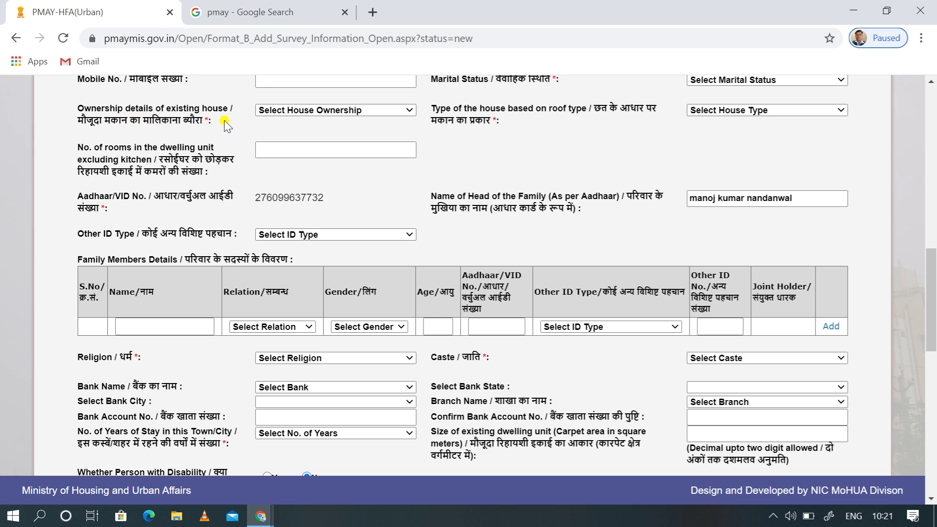
pyautogui.click(318, 111)
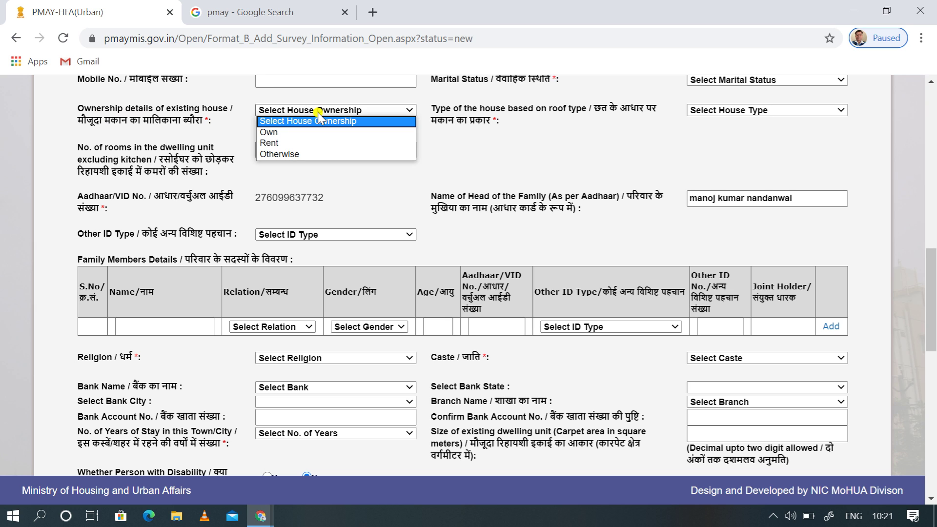
pyautogui.click(284, 144)
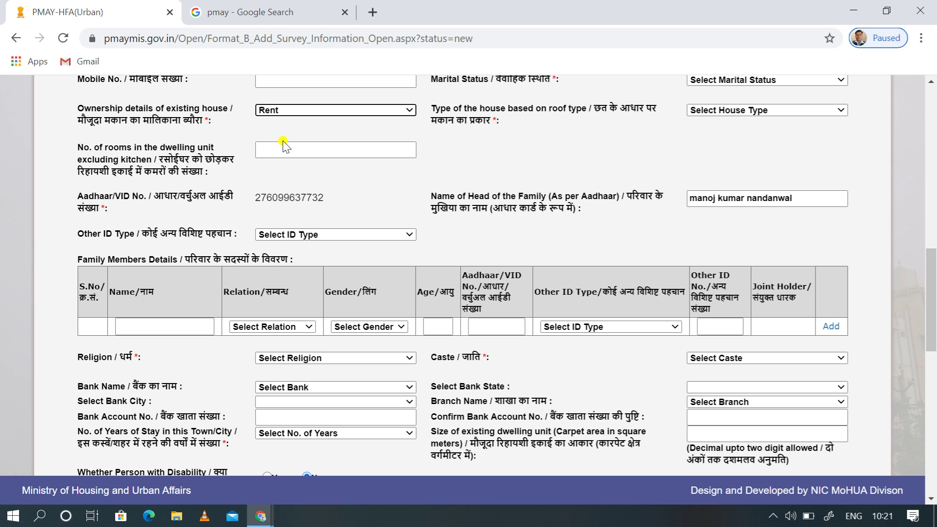
pyautogui.click(736, 113)
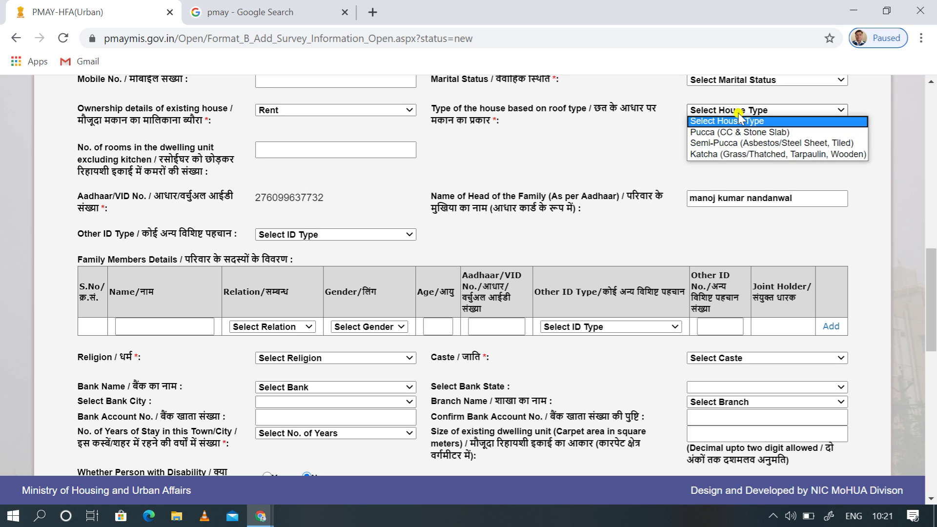
pyautogui.click(719, 134)
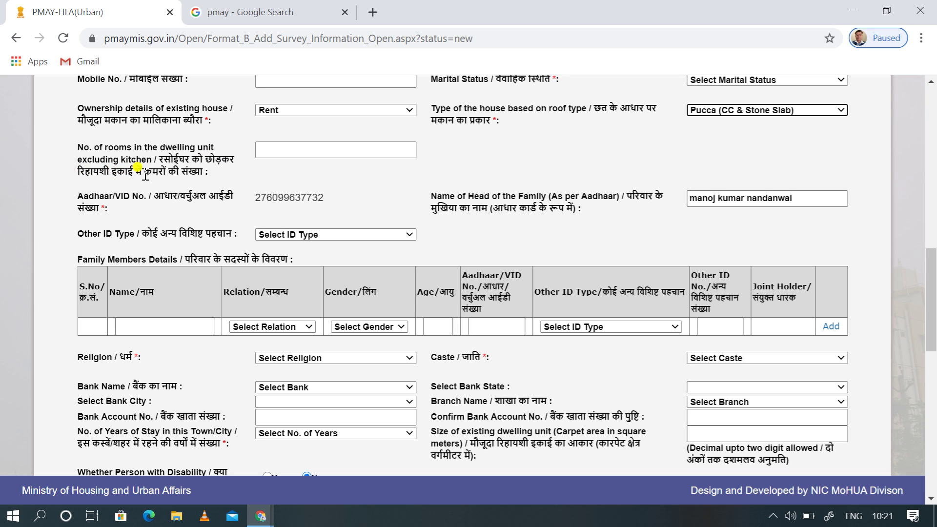
# - Look over the number-of-rooms field and check the available Other ID Type options for the head of the family
pyautogui.click(266, 157)
pyautogui.click(274, 152)
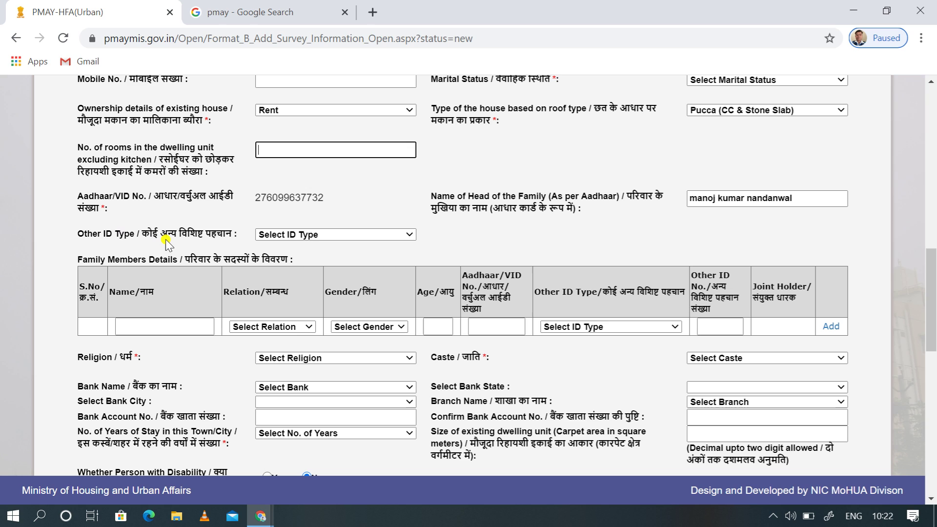
pyautogui.click(317, 235)
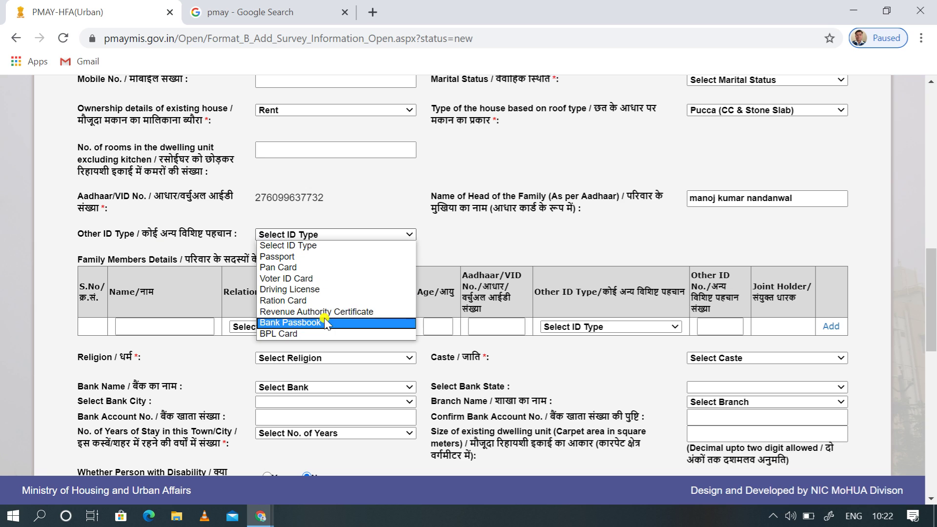
pyautogui.click(376, 206)
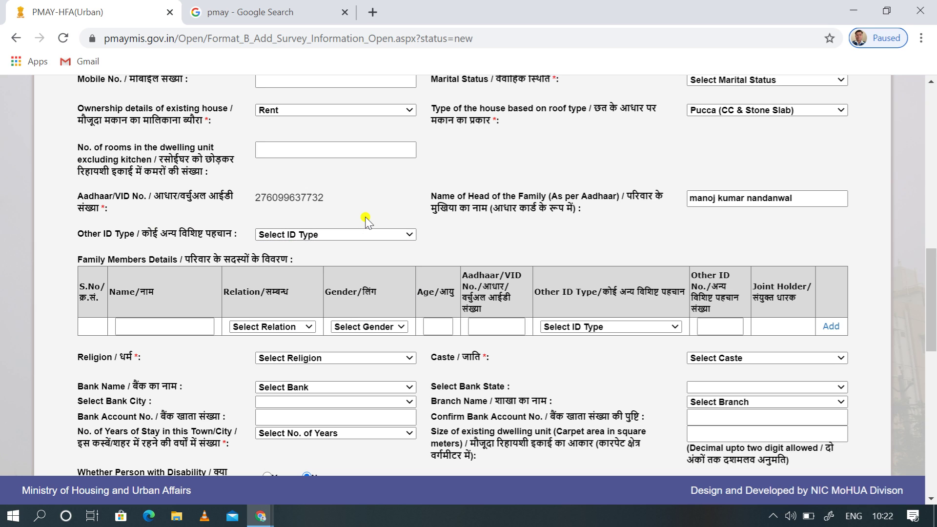
# - Review the Family Members Details table, including the name field and the available relation options
pyautogui.click(165, 325)
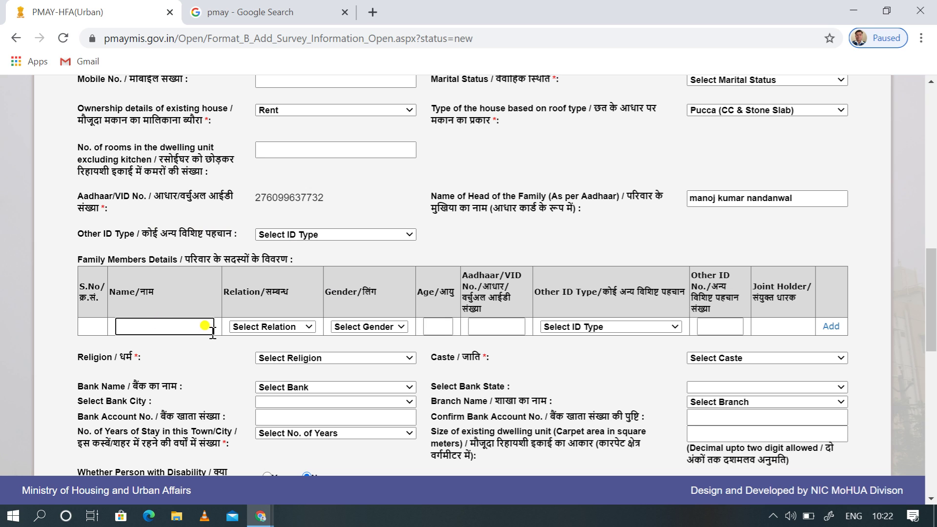
pyautogui.click(263, 326)
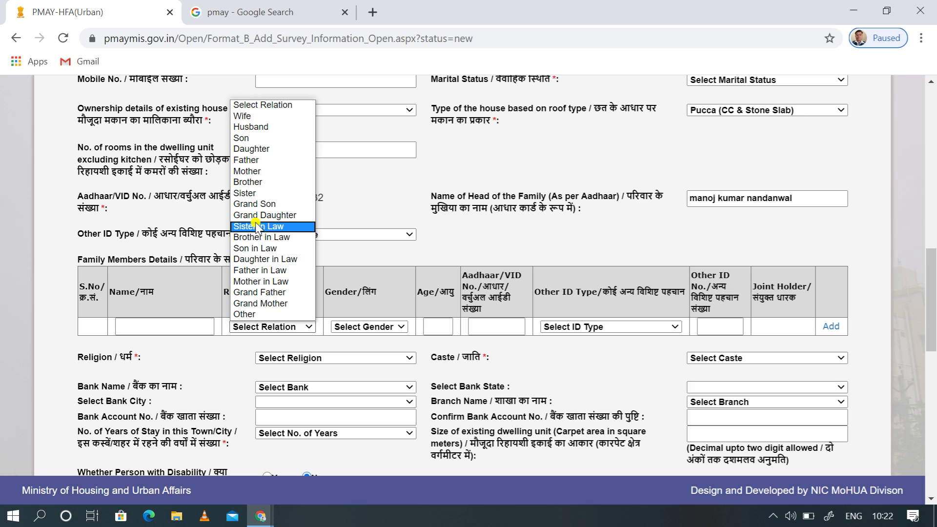
pyautogui.click(59, 288)
pyautogui.moveTo(60, 288); pyautogui.dragTo(214, 277)
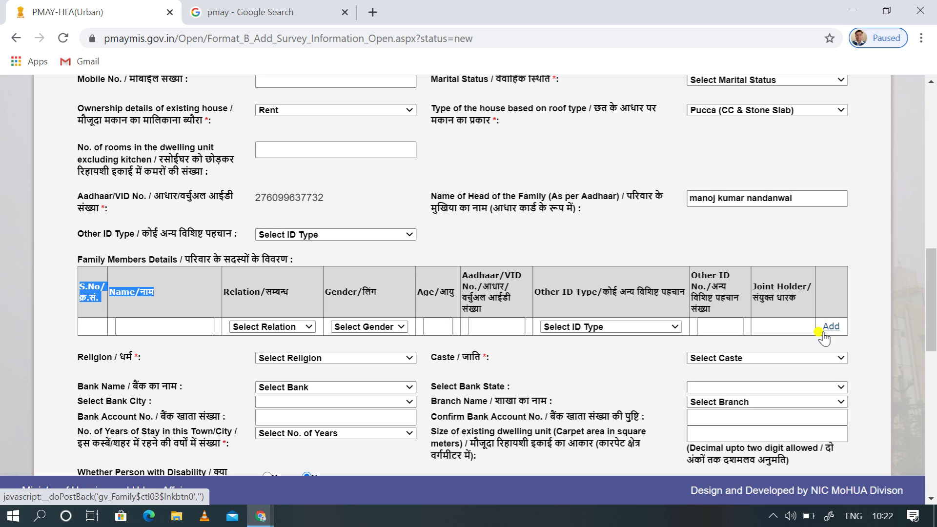
# - Check the available religion and caste options without choosing any
pyautogui.click(379, 360)
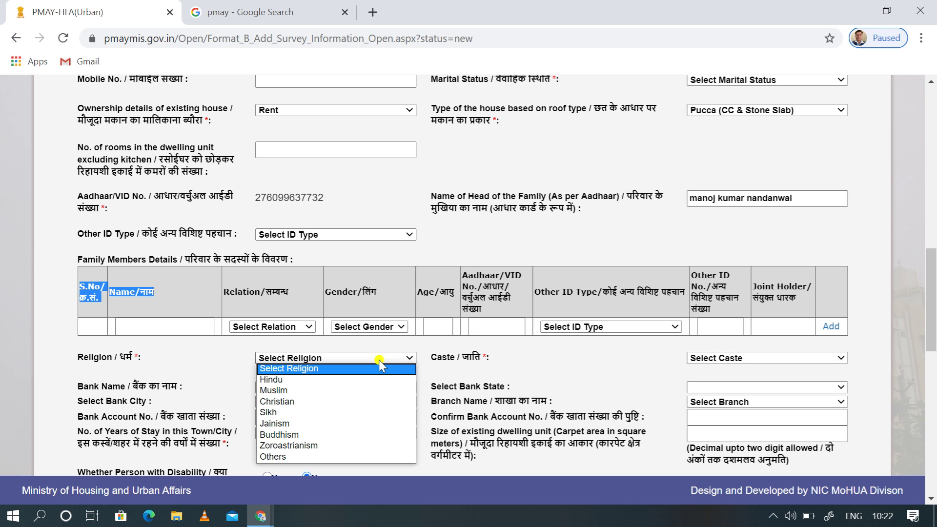
pyautogui.click(442, 377)
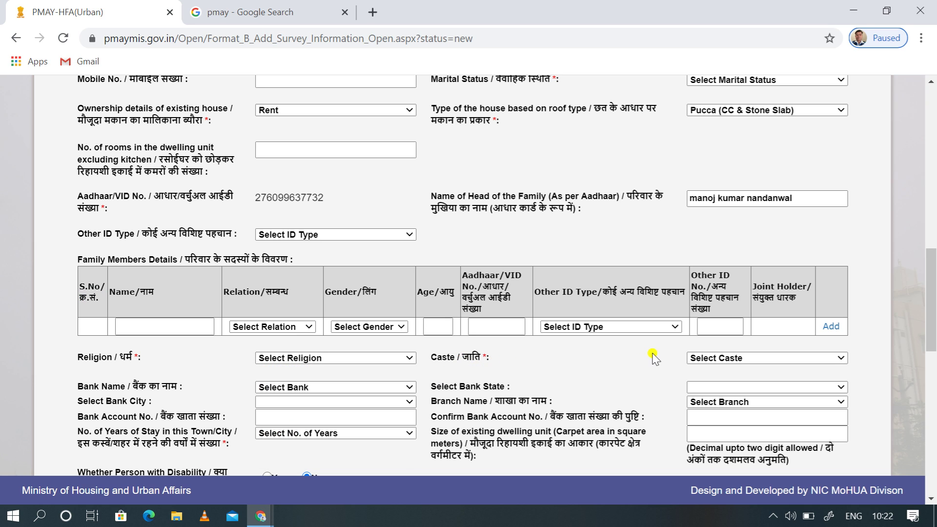
pyautogui.click(708, 359)
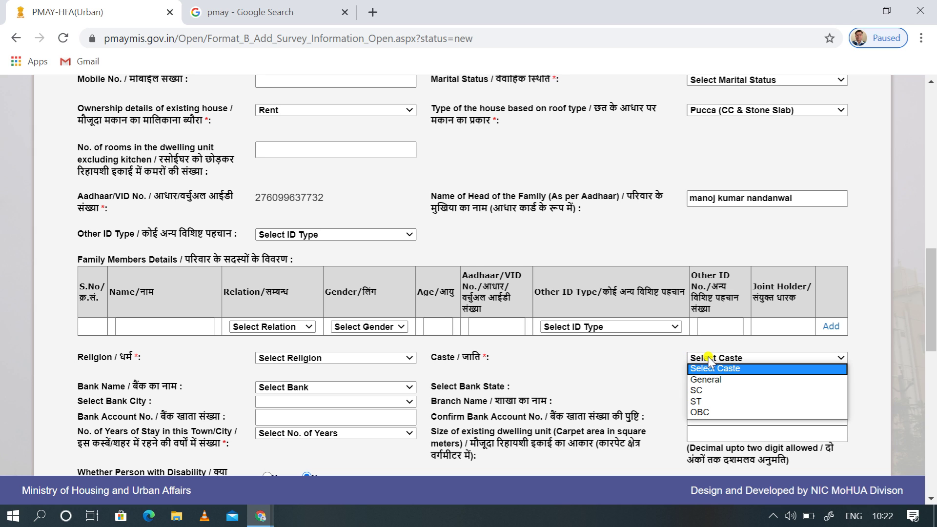
pyautogui.click(622, 375)
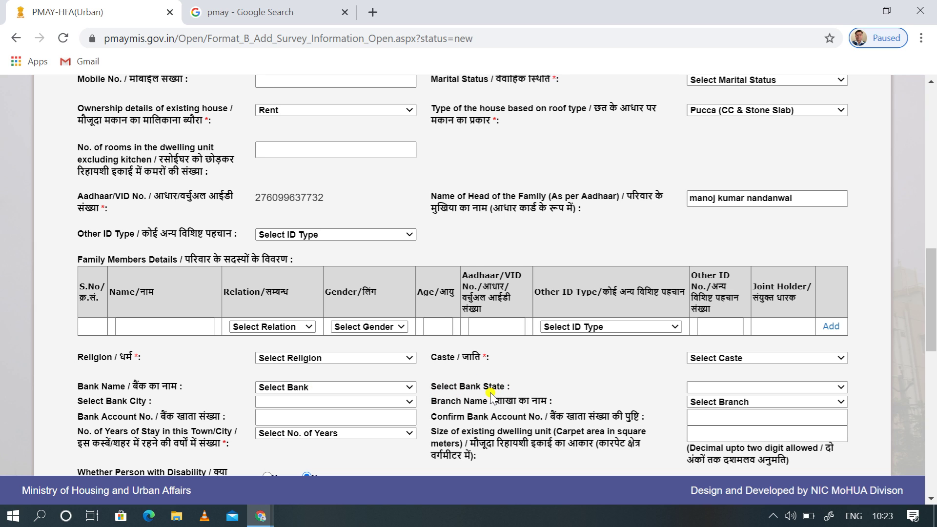
# - Set the bank name to ANDHRA BANK
pyautogui.click(695, 388)
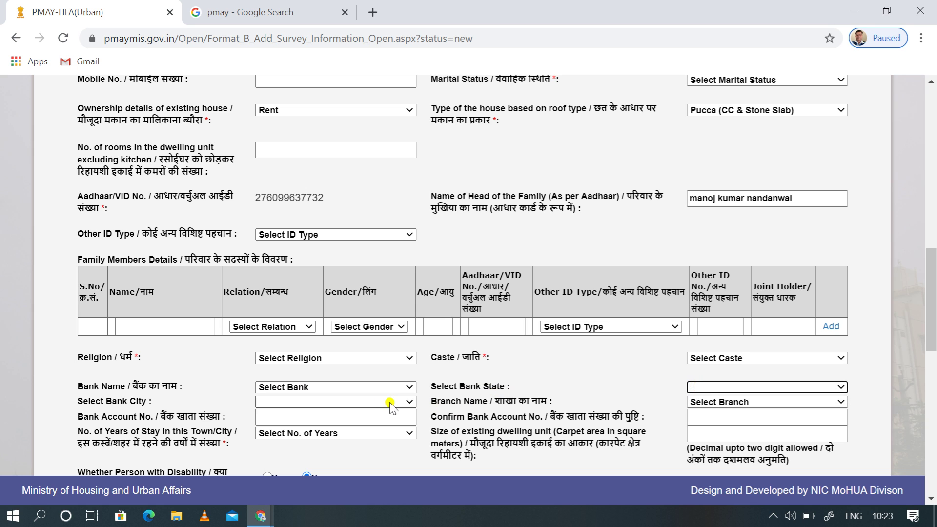
pyautogui.click(406, 388)
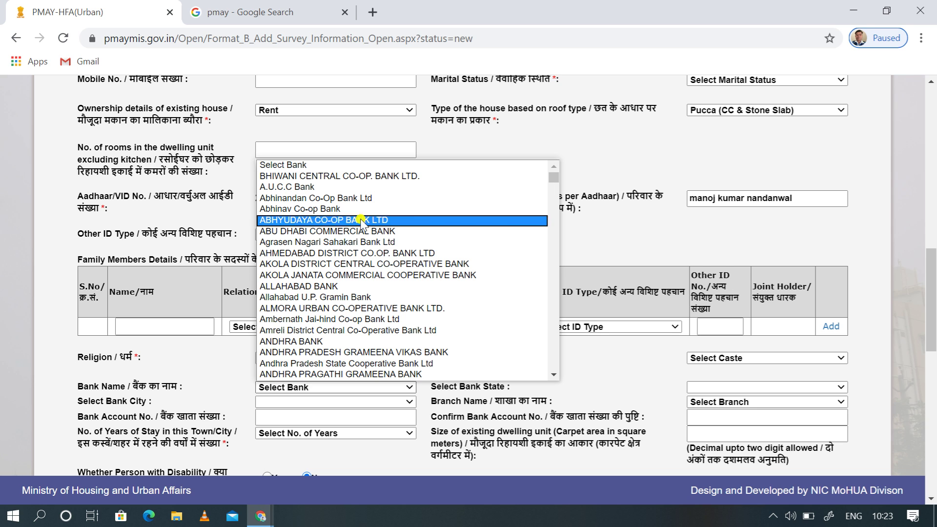
pyautogui.click(361, 342)
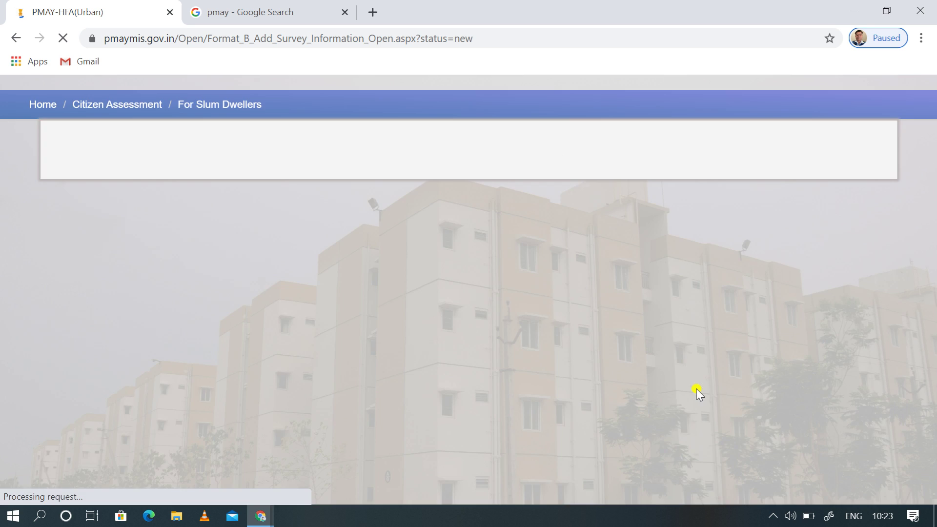
# - Return to the bank details, check the available bank state options and look at the existing dwelling unit size field
pyautogui.scroll(-1, 695, 389)
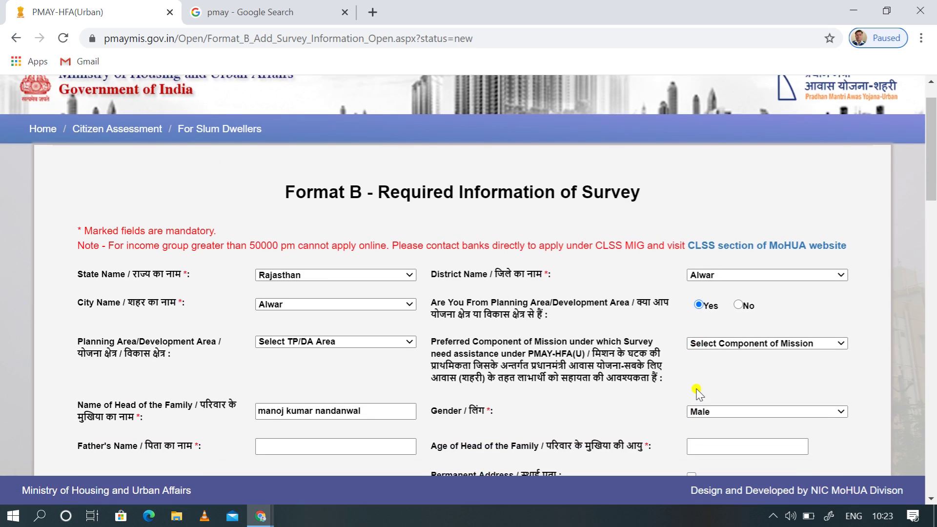
pyautogui.scroll(-20, 697, 393)
pyautogui.scroll(-3, 696, 393)
pyautogui.scroll(4, 697, 392)
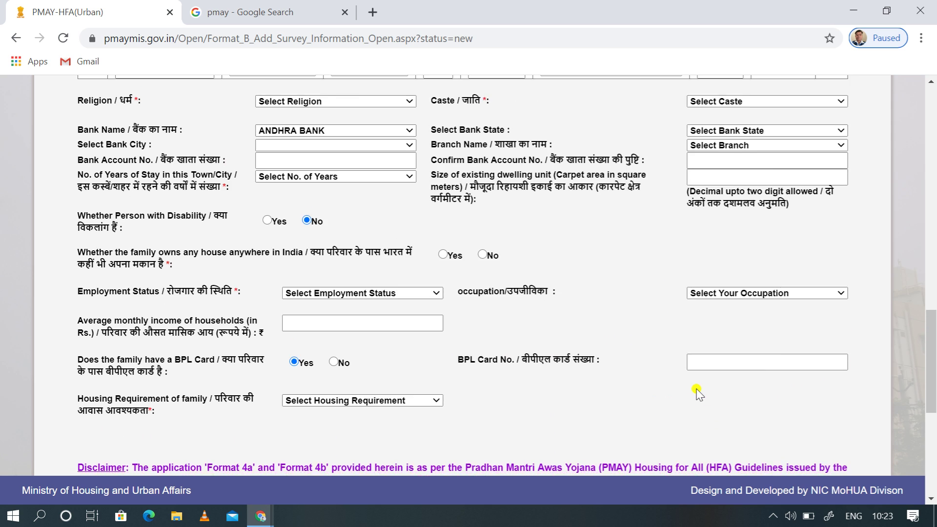
pyautogui.scroll(2, 696, 392)
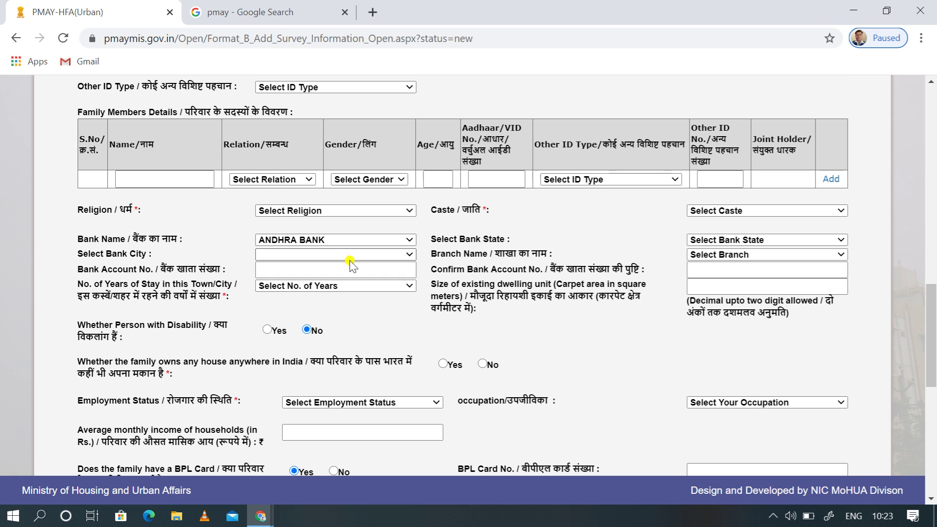
pyautogui.click(753, 240)
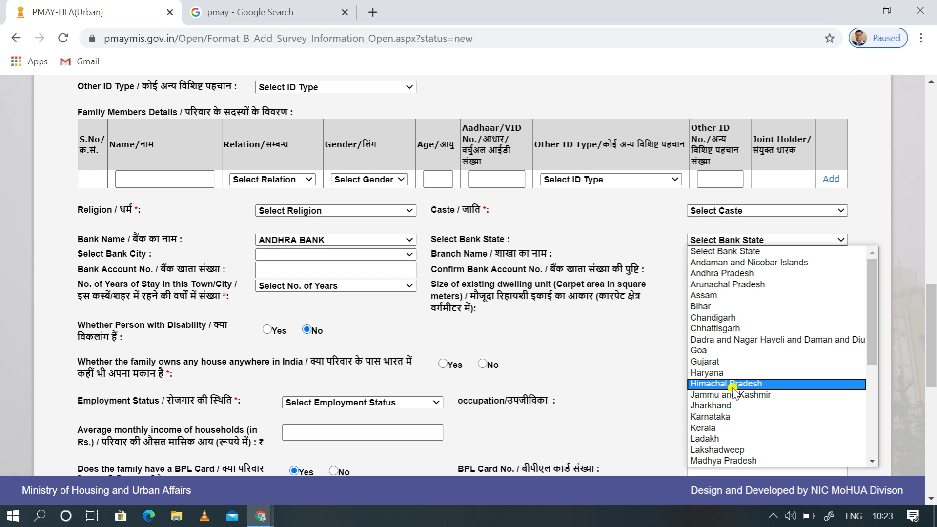
pyautogui.click(605, 340)
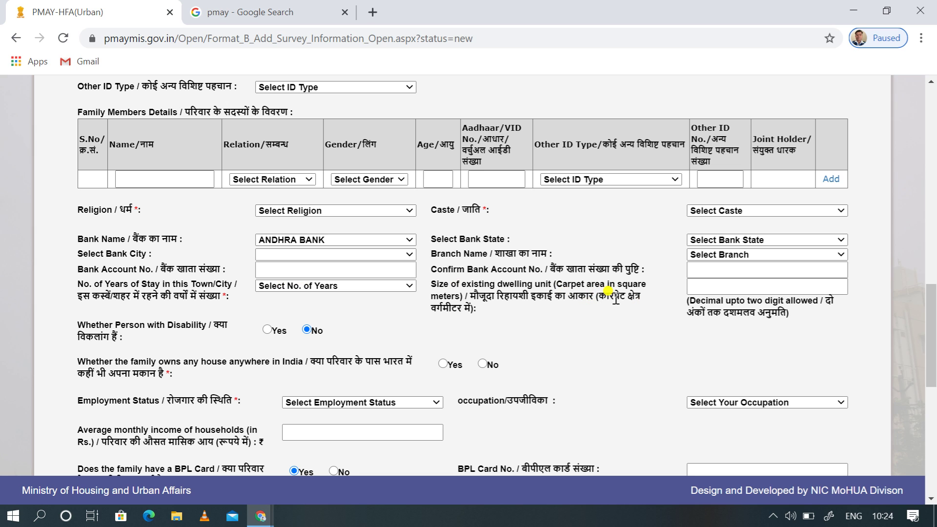
pyautogui.click(700, 289)
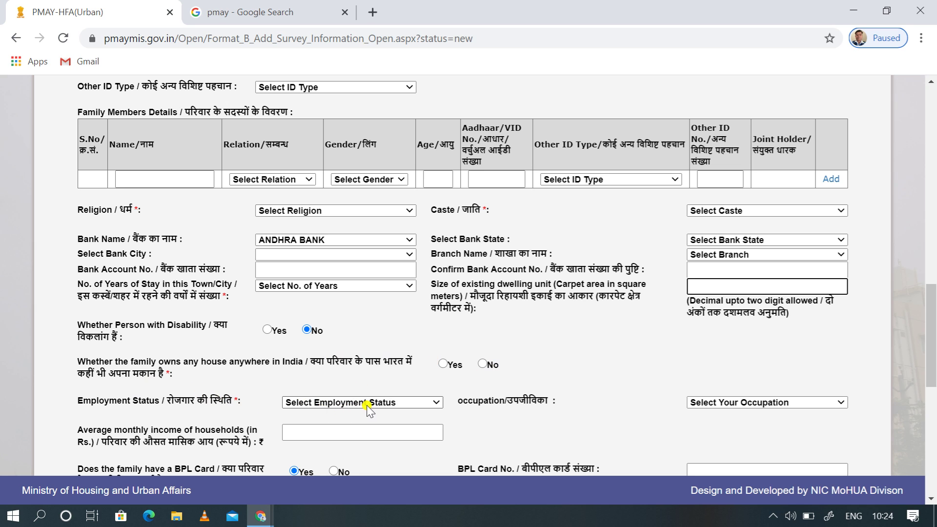
# - Check the available employment status and occupation options
pyautogui.click(403, 402)
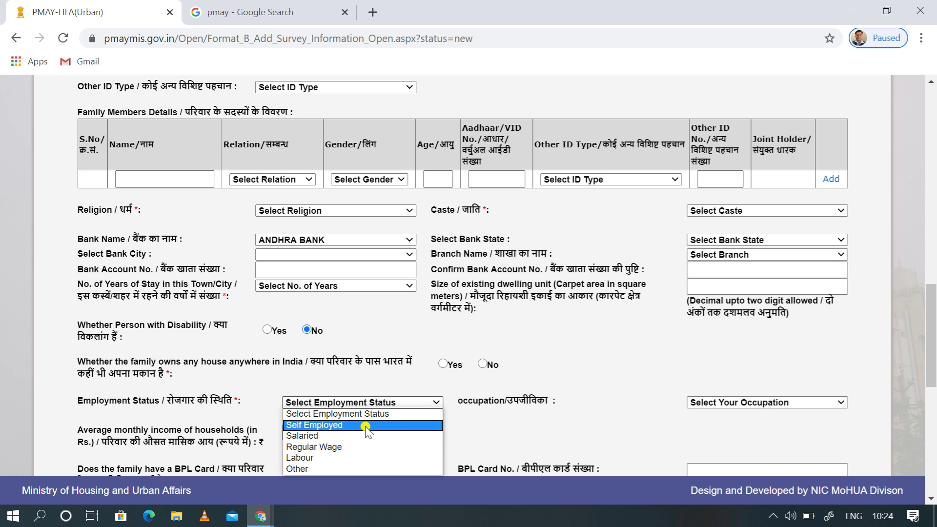
pyautogui.click(510, 412)
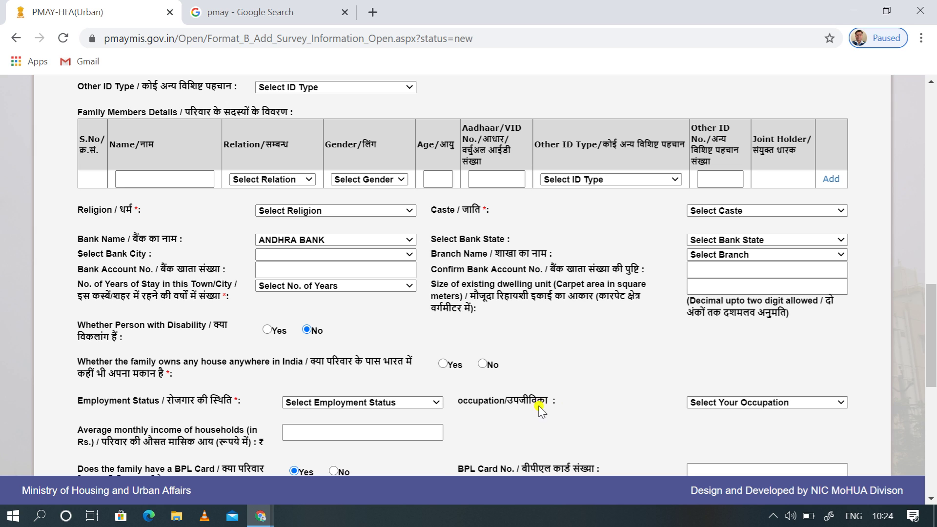
pyautogui.click(712, 403)
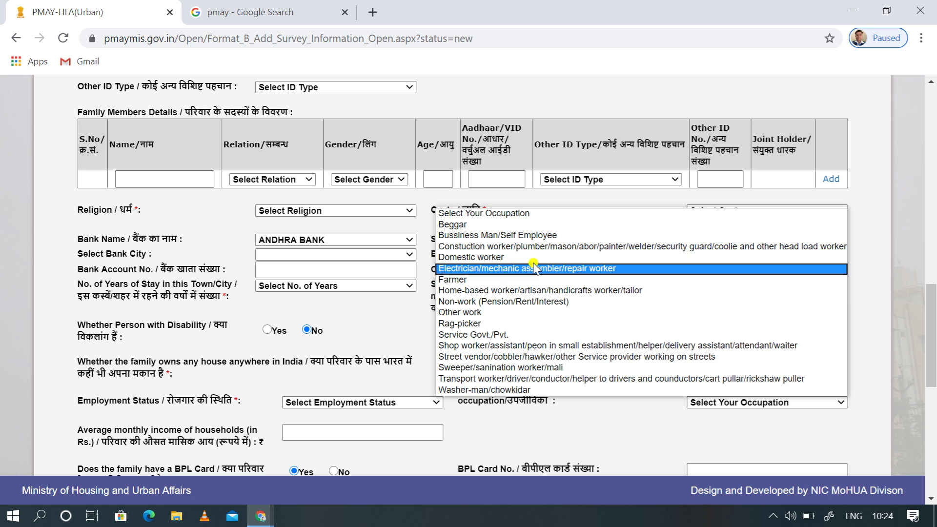
pyautogui.click(407, 356)
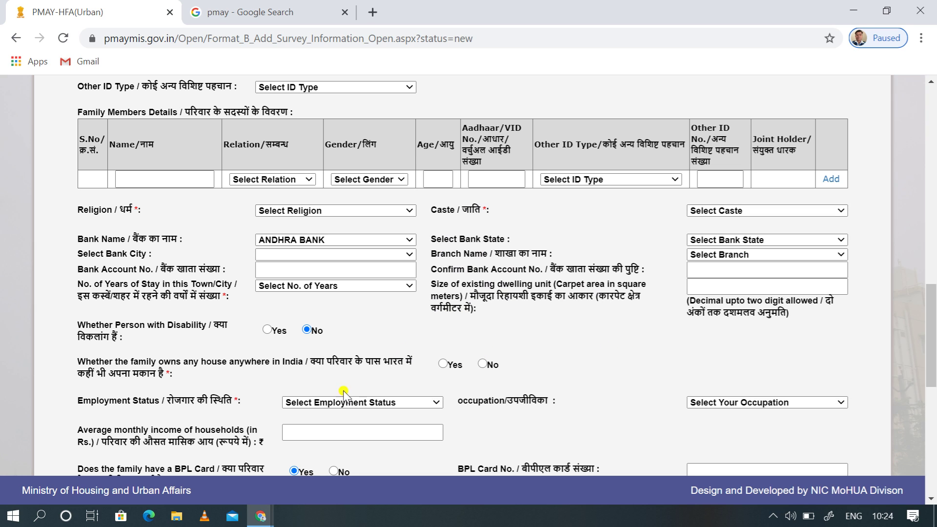
# - Look over the household's average monthly income field and the BPL card number field
pyautogui.click(305, 432)
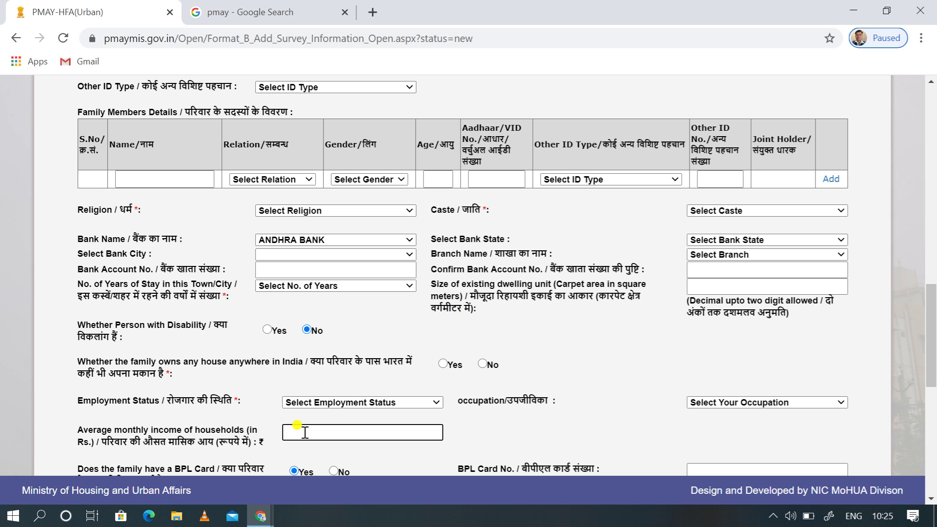
pyautogui.click(408, 453)
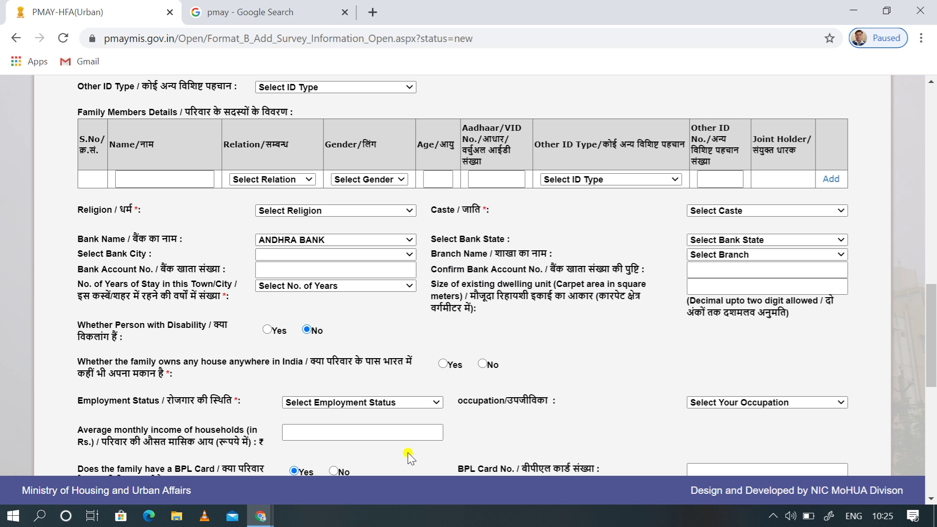
pyautogui.scroll(-5, 407, 454)
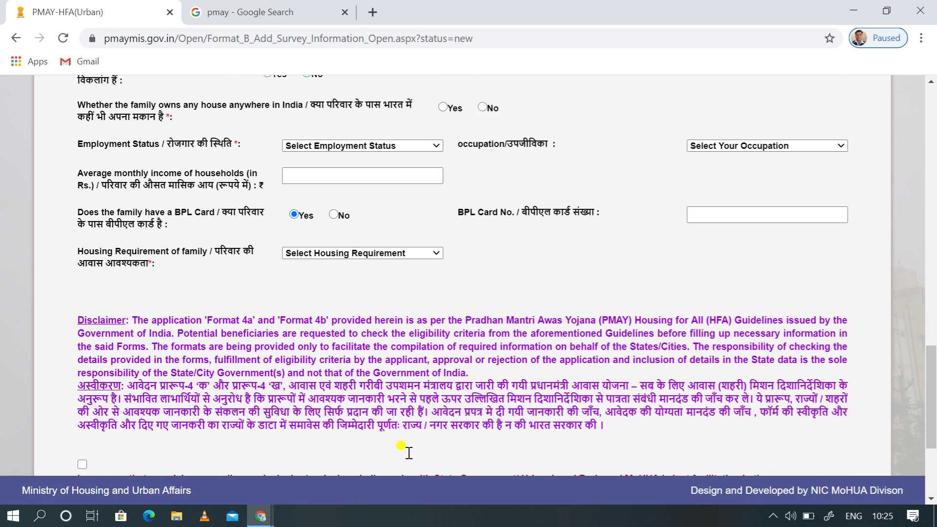
pyautogui.scroll(-1, 409, 453)
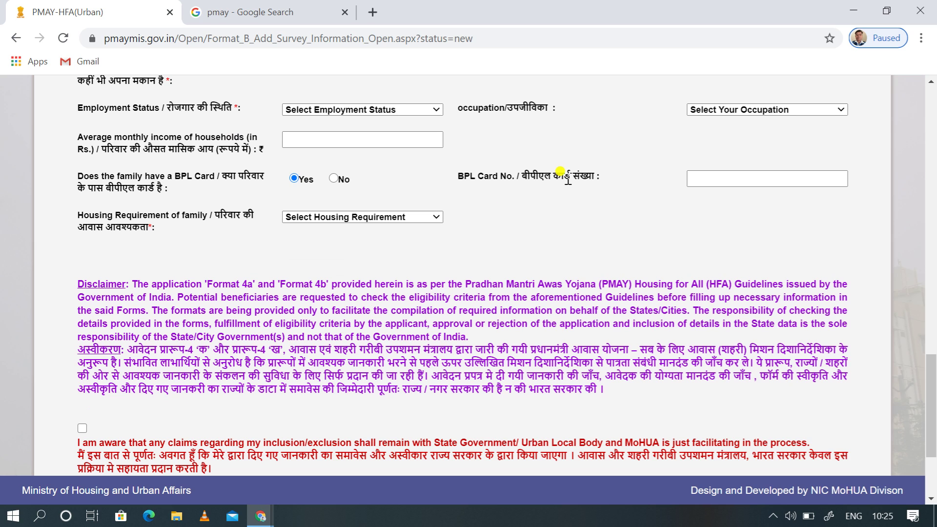
pyautogui.click(753, 180)
# - Set the family's housing requirement to New House
pyautogui.click(303, 216)
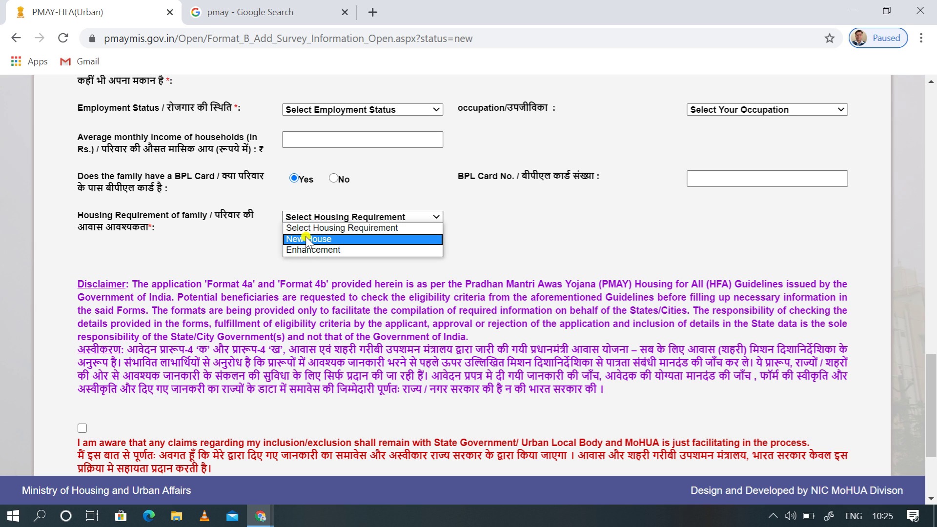
pyautogui.click(249, 244)
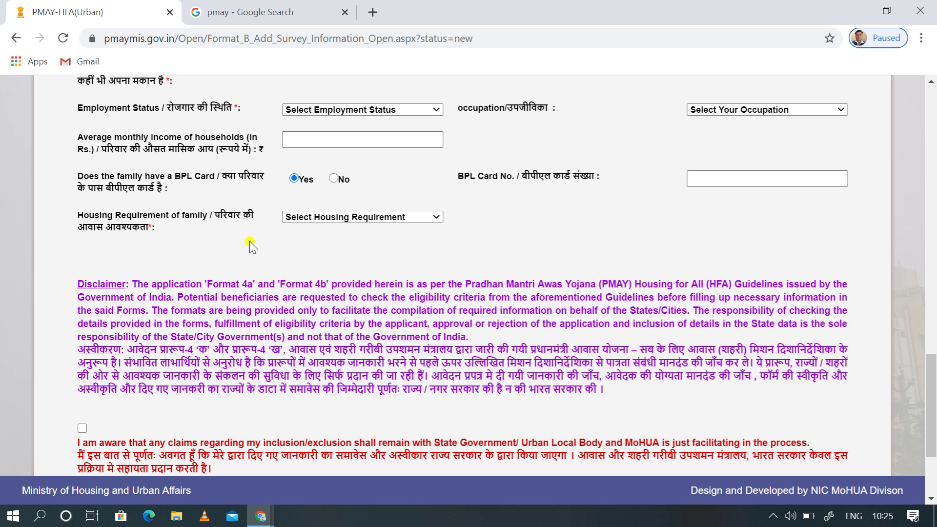
pyautogui.click(307, 217)
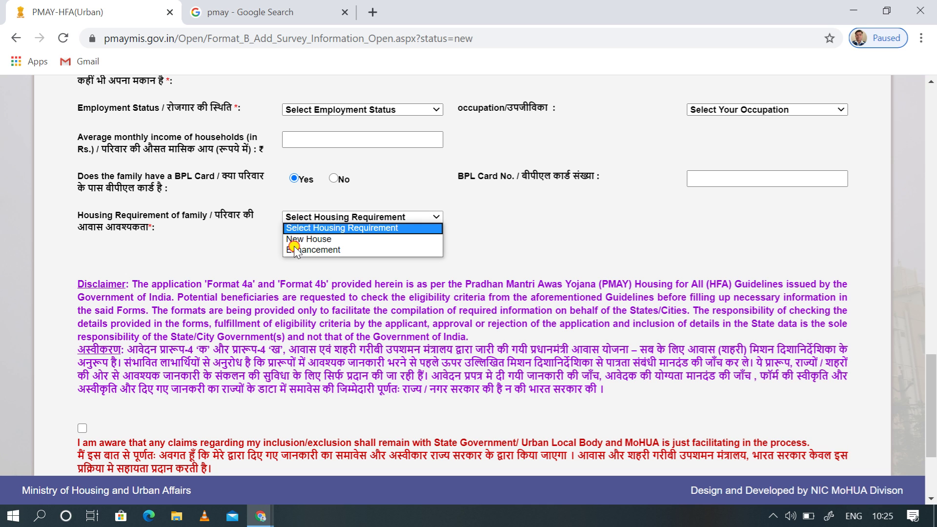
pyautogui.click(301, 240)
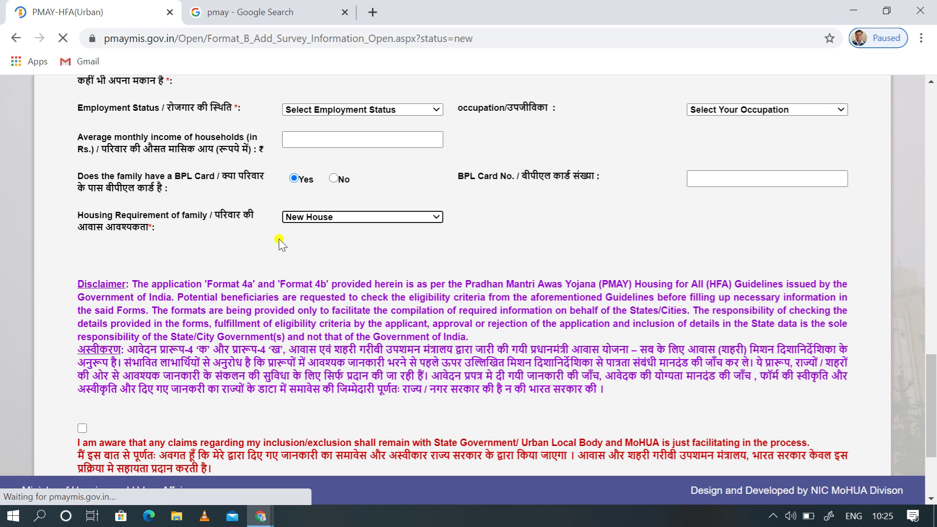
# - Accept the declaration on inclusion/exclusion claims below the disclaimer and look over the captcha and save area
pyautogui.scroll(-15, 279, 238)
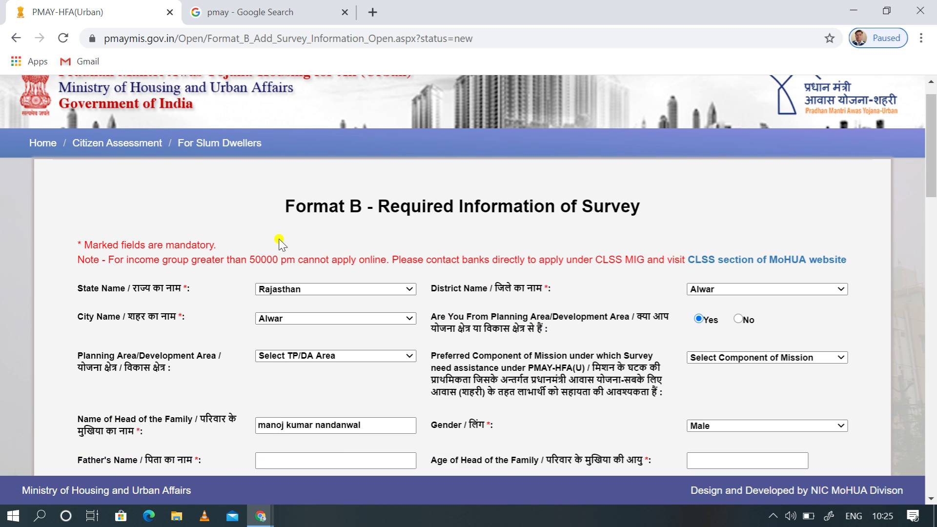
pyautogui.scroll(-8, 279, 239)
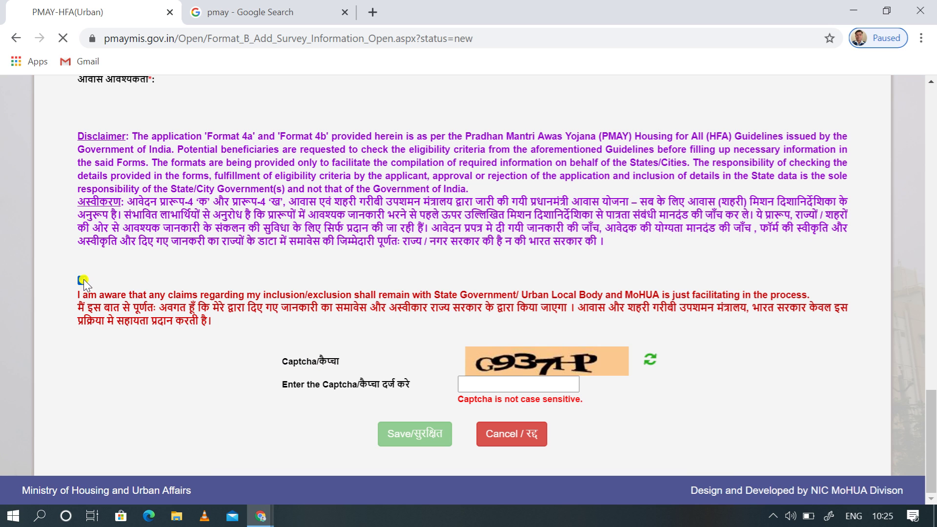
pyautogui.click(81, 281)
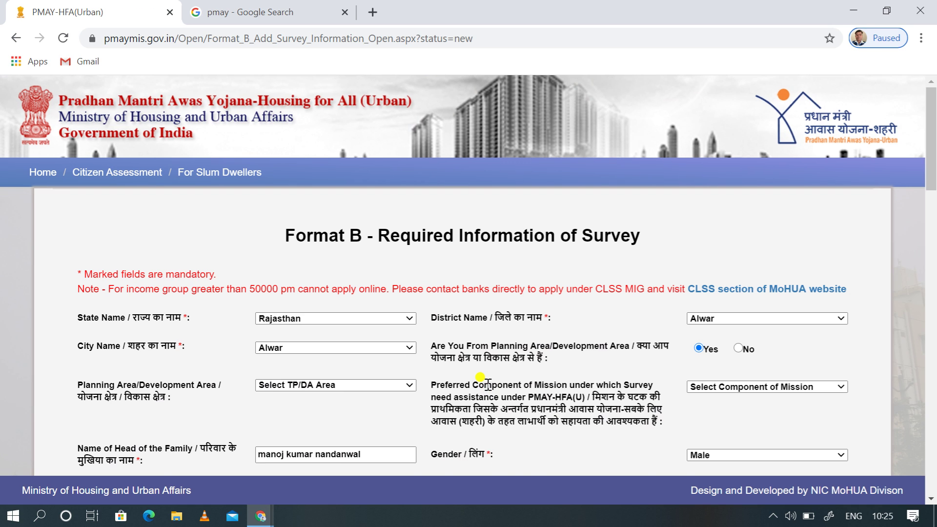
pyautogui.scroll(-20, 488, 385)
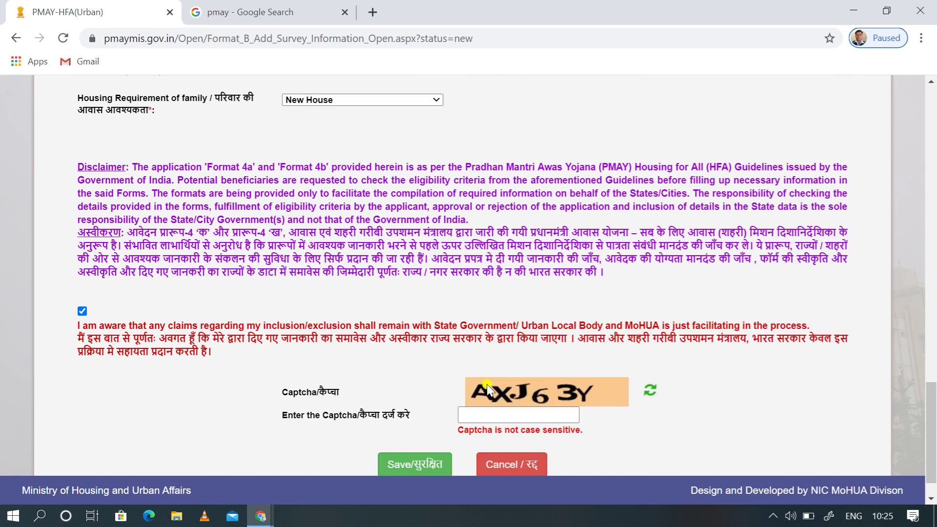
pyautogui.scroll(-1, 487, 387)
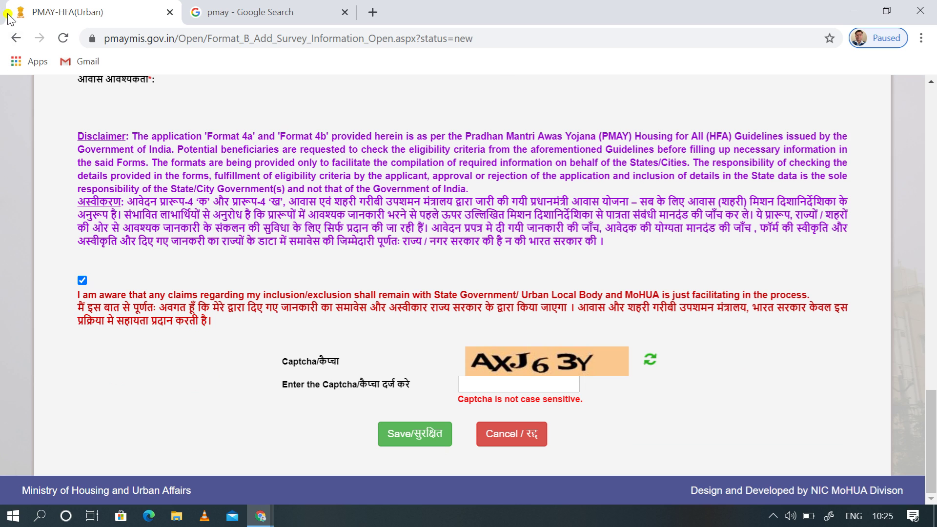
# - Leave the survey form and open the PMAY-HFA(Urban) home page from the Google results for pmay
pyautogui.click(16, 38)
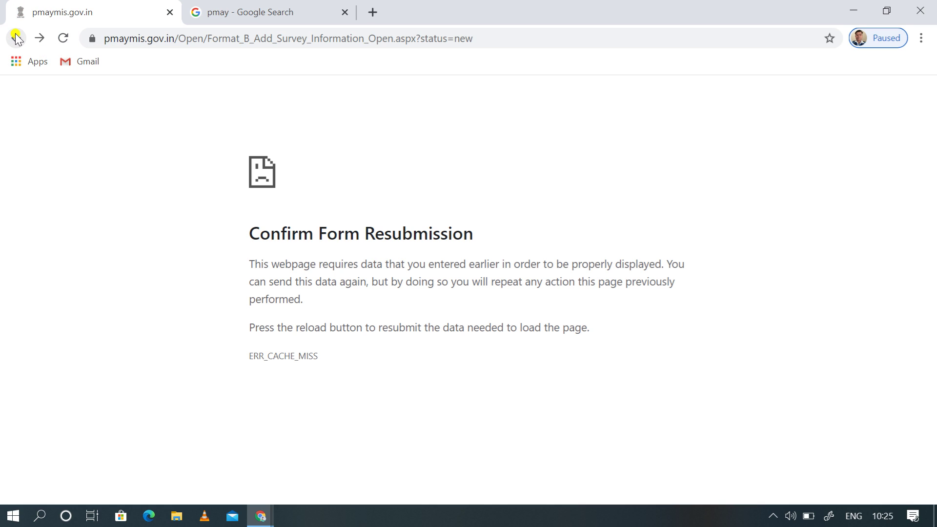
pyautogui.click(245, 11)
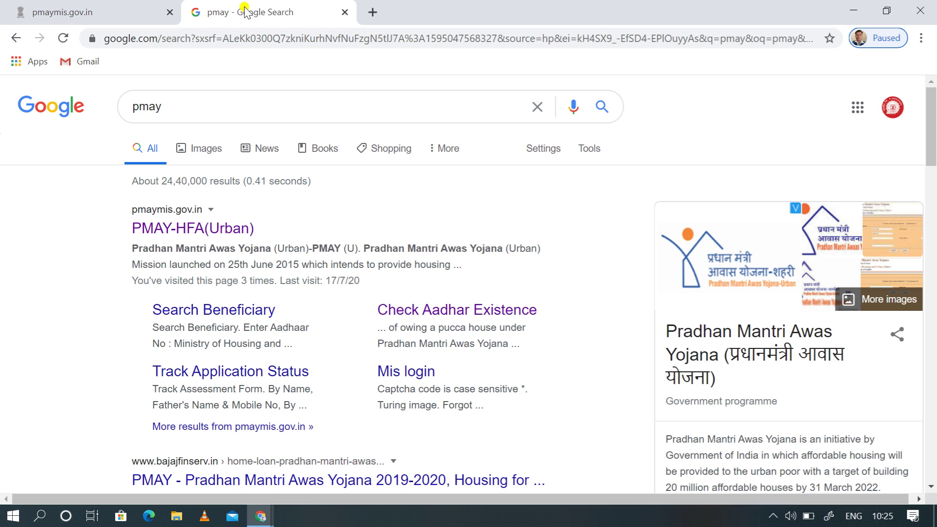
pyautogui.click(200, 229)
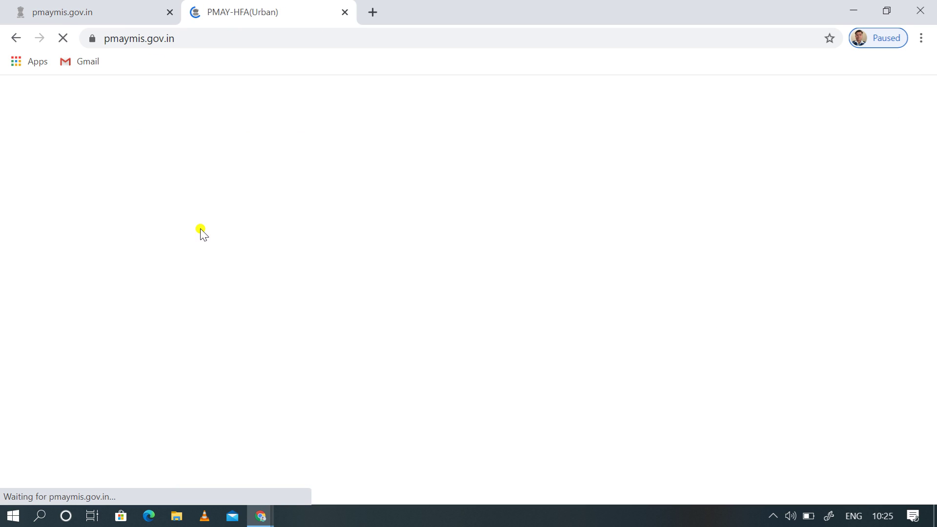
# - Check the Citizen Assessment options, including assessment status tracking, and open the Search By Name page for beneficiaries
pyautogui.moveTo(258, 172)
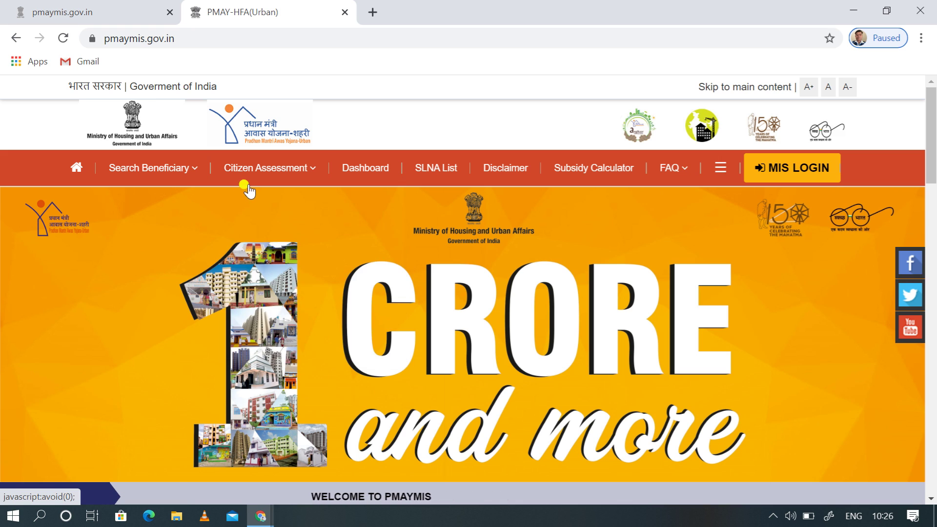
pyautogui.moveTo(244, 181)
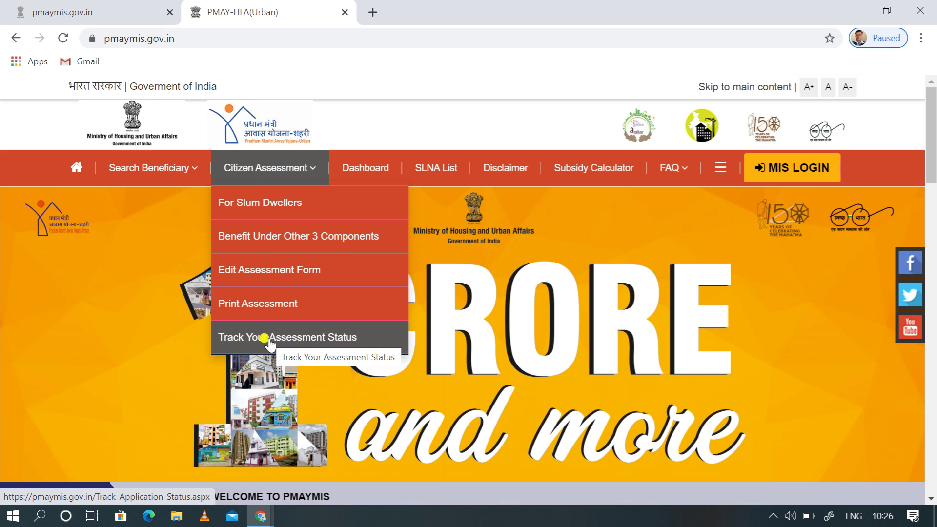
pyautogui.moveTo(142, 182)
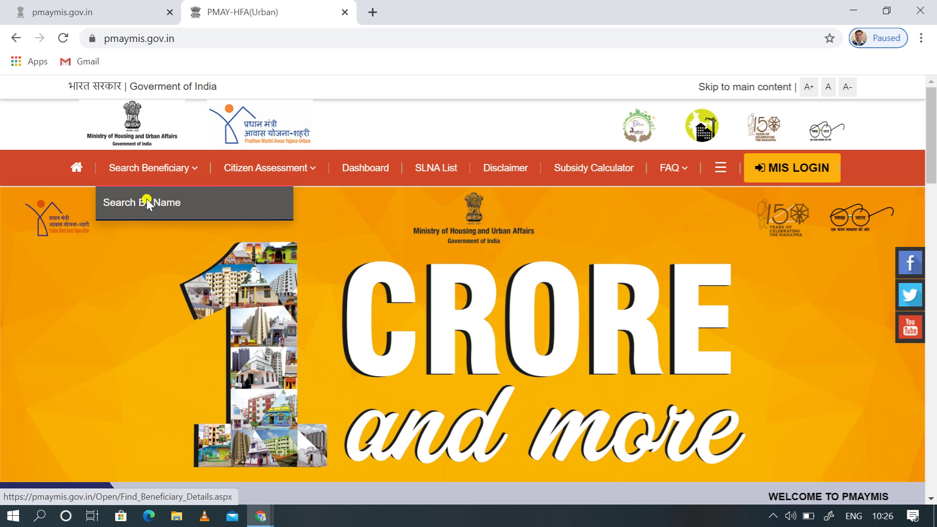
pyautogui.click(146, 203)
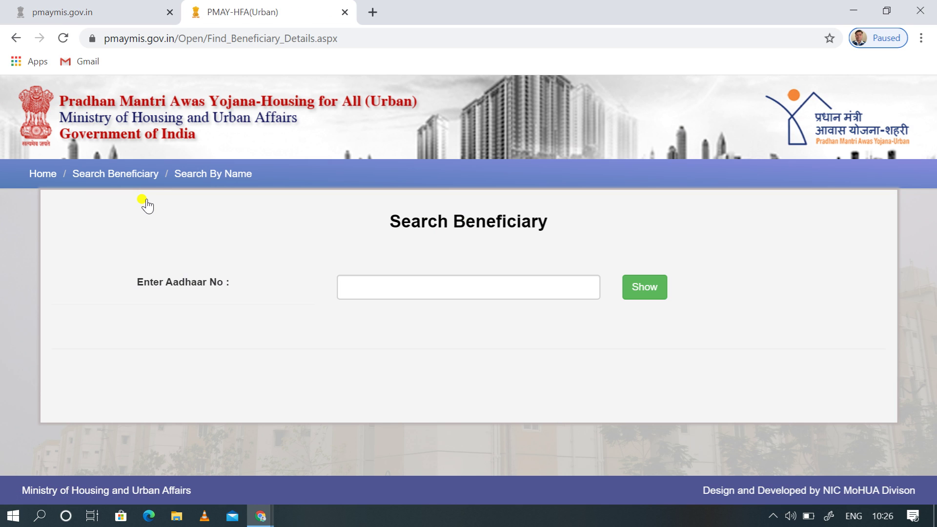